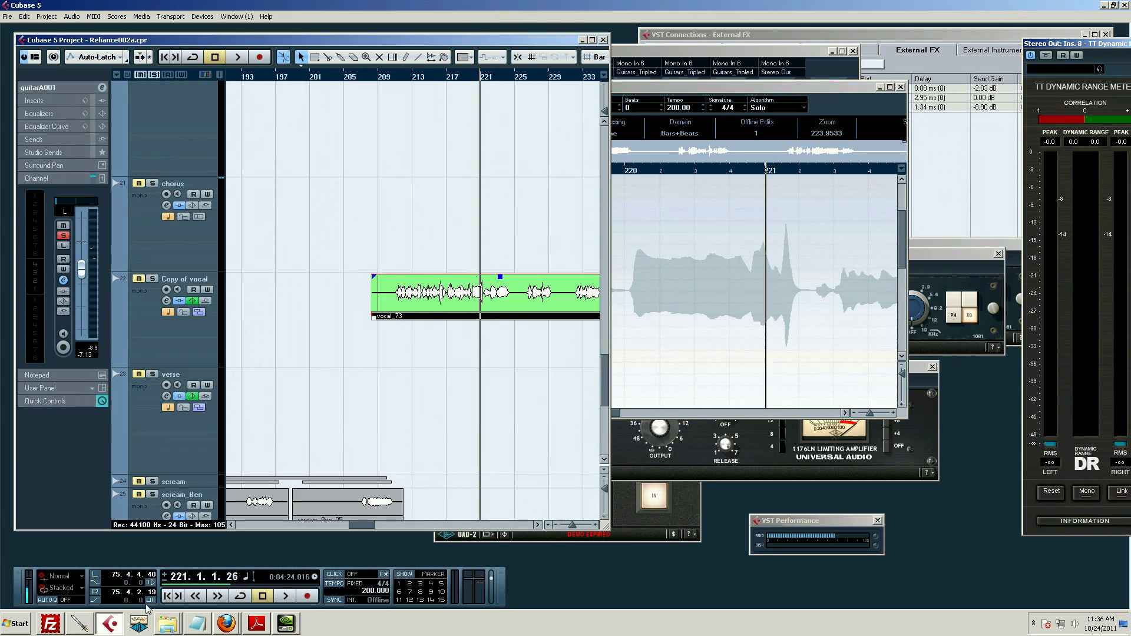
# Step: Turn off solo on the gt group track
pyautogui.scroll(-6, 452, 393)
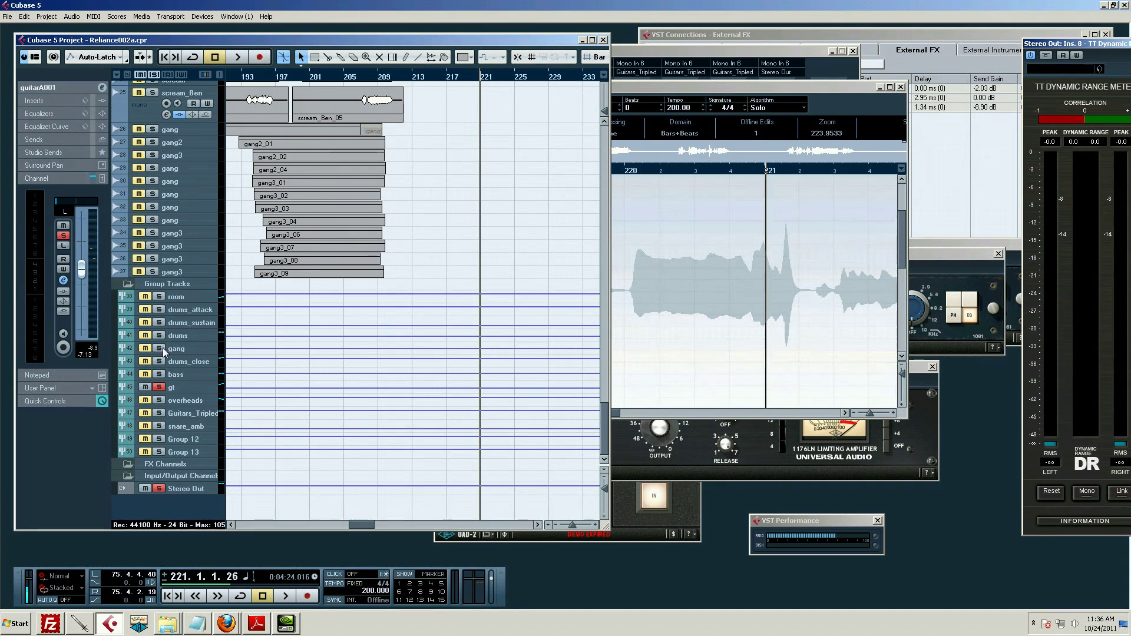
pyautogui.click(159, 386)
pyautogui.scroll(4, 370, 288)
pyautogui.scroll(-4, 371, 288)
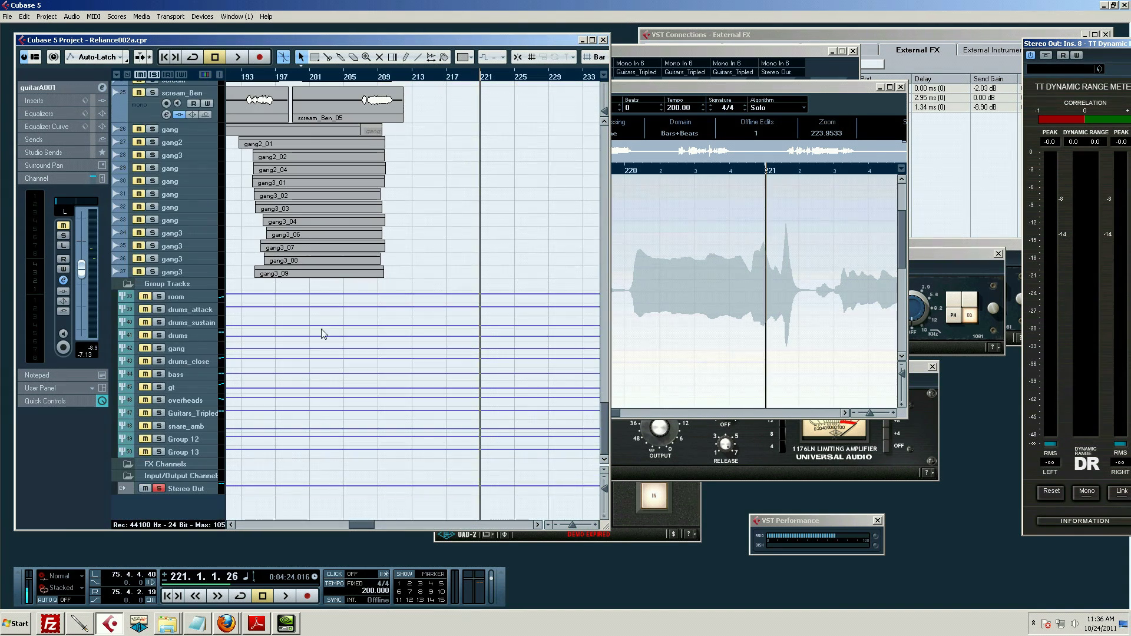
pyautogui.scroll(3, 369, 228)
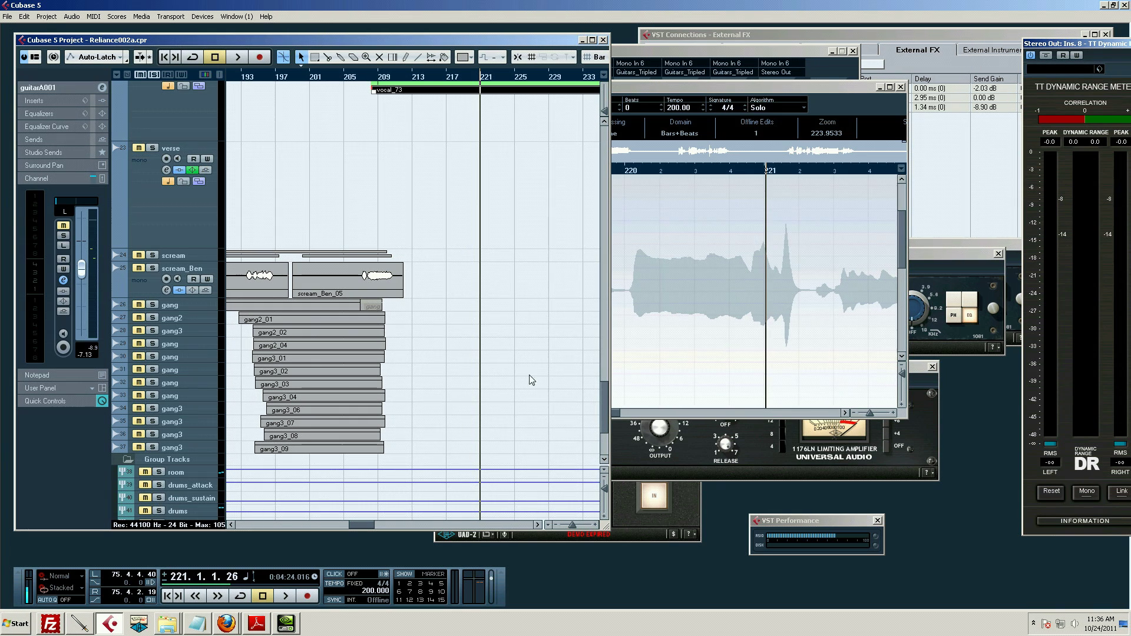
# Step: Add a new mono audio track to the project
pyautogui.scroll(-3, 532, 380)
pyautogui.moveTo(489, 83); pyautogui.dragTo(468, 37)
pyautogui.rightClick(207, 502)
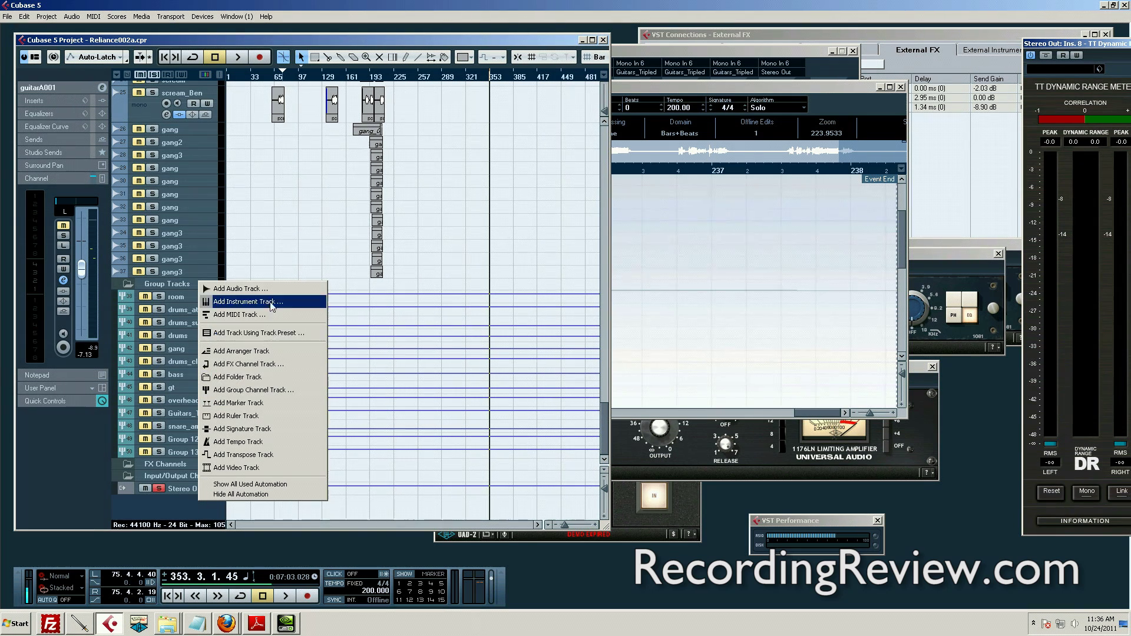
pyautogui.click(247, 287)
pyautogui.click(505, 337)
pyautogui.click(501, 355)
pyautogui.click(687, 341)
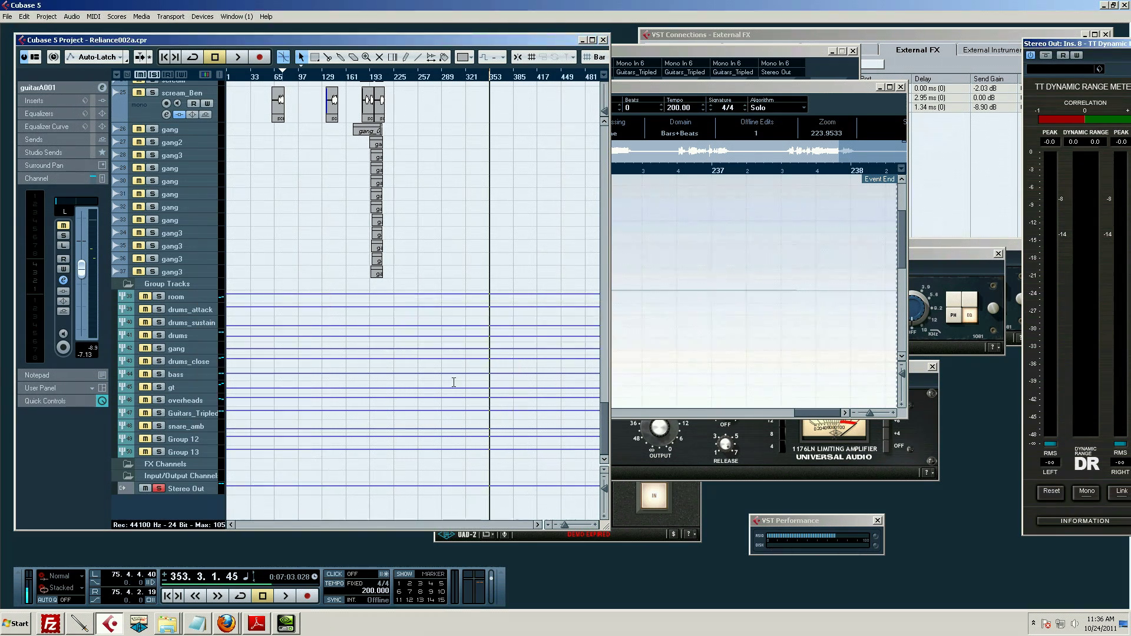
# Step: Move the new Audio 38 track below Stereo Out and rename it Our Track
pyautogui.scroll(5, 429, 390)
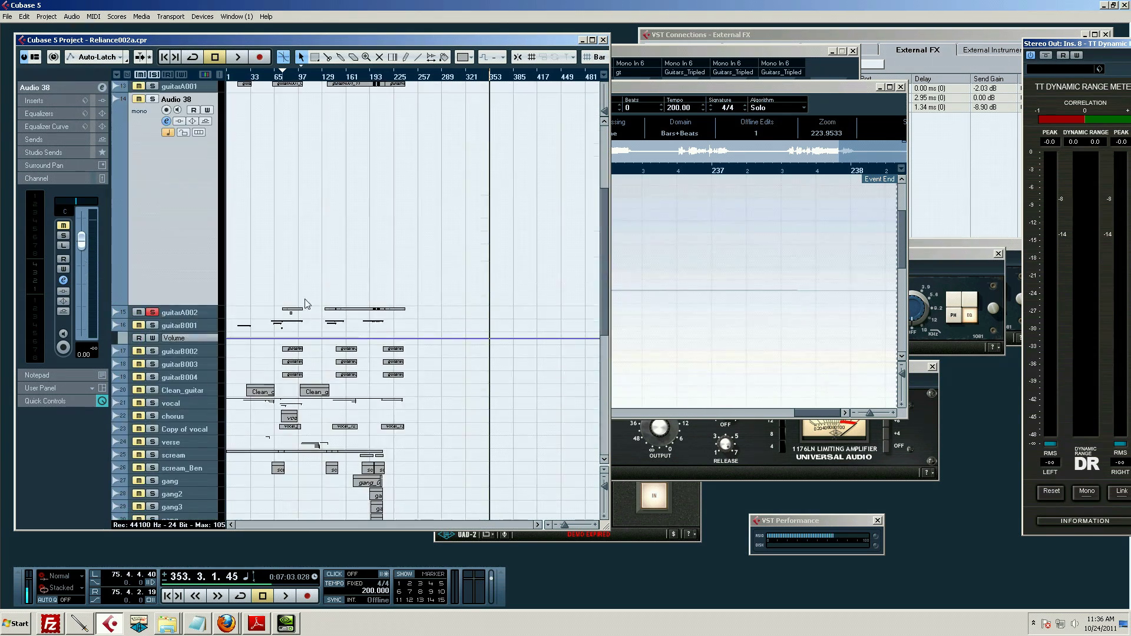
pyautogui.moveTo(197, 233); pyautogui.dragTo(231, 517)
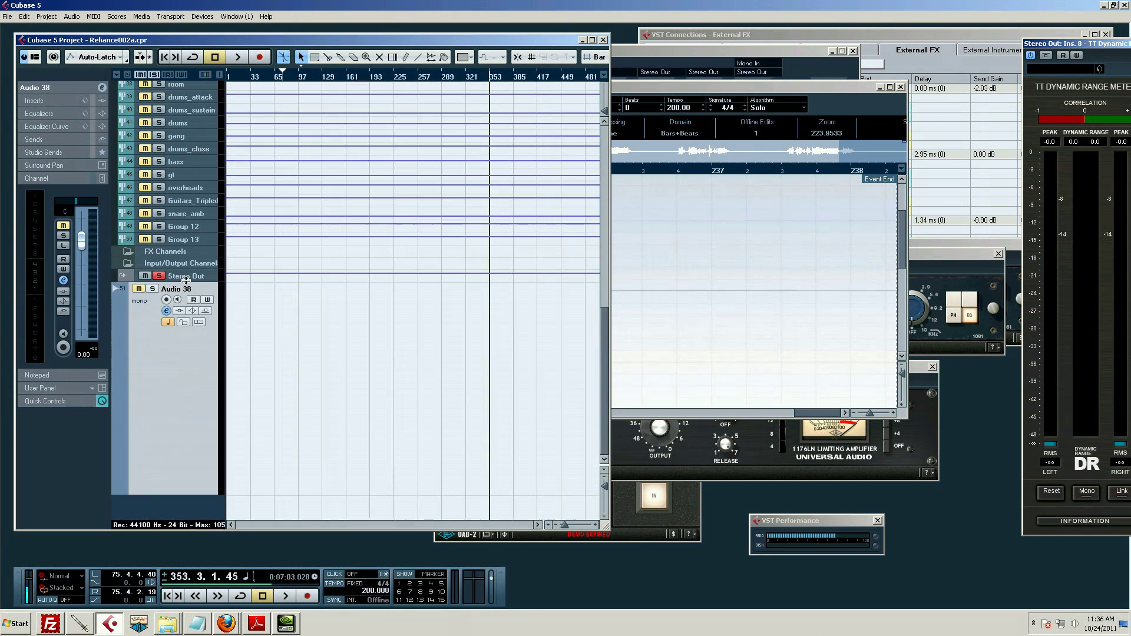
pyautogui.doubleClick(177, 289)
pyautogui.write('0ur Track')
pyautogui.press('Return')
# Step: Examine the VST preferences, including the Auto Monitoring mode, and leave them without changes
pyautogui.click(8, 17)
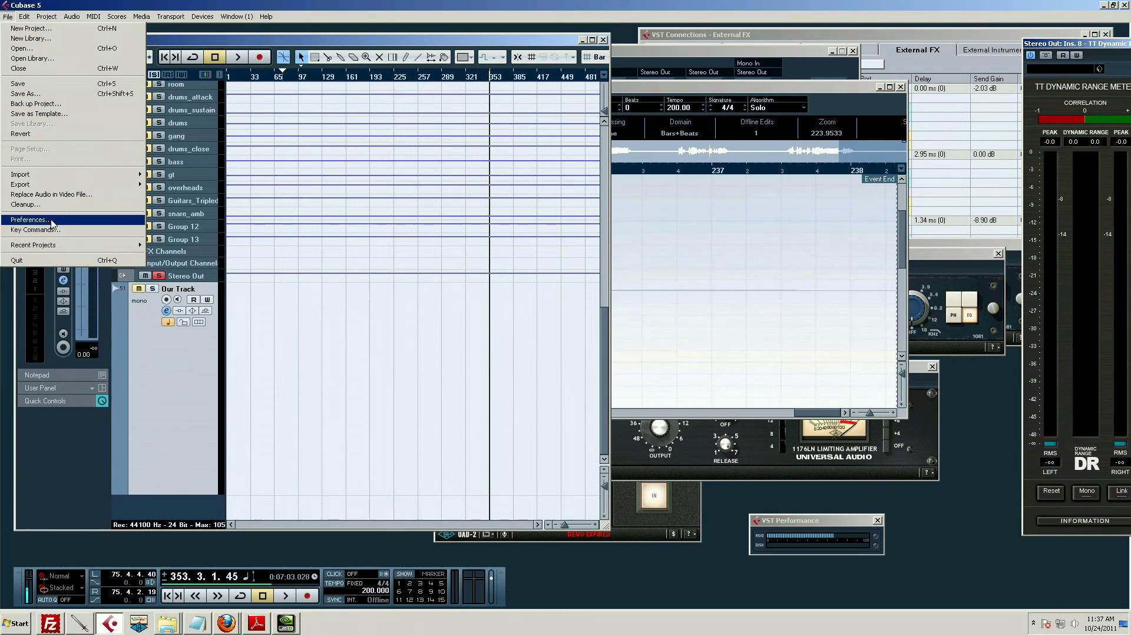
pyautogui.click(30, 220)
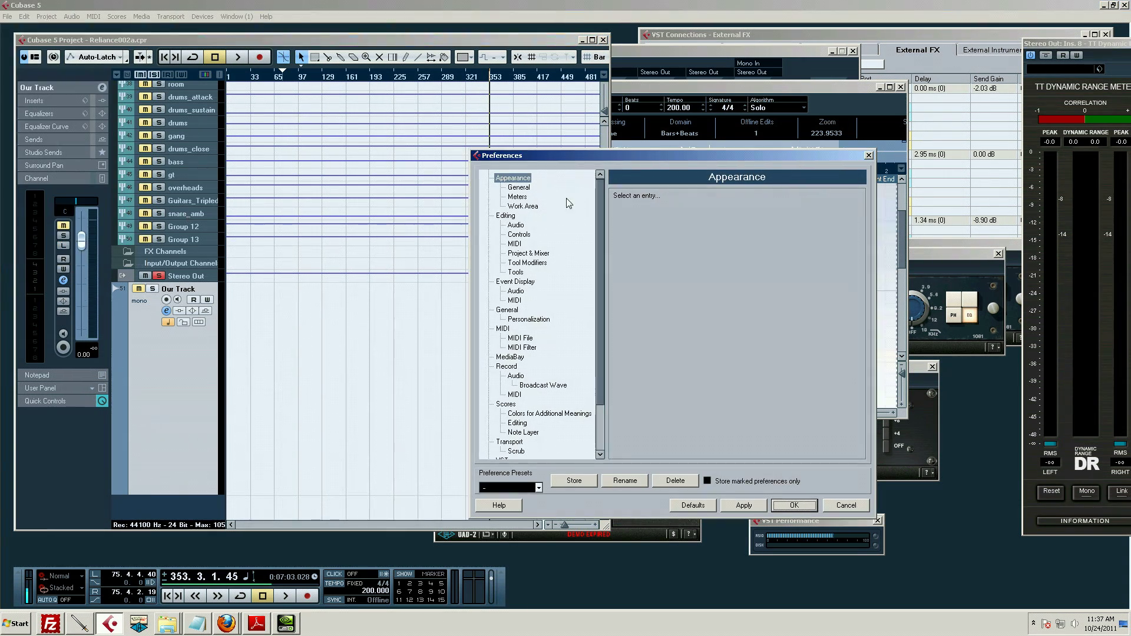
pyautogui.scroll(-2, 562, 248)
pyautogui.click(501, 404)
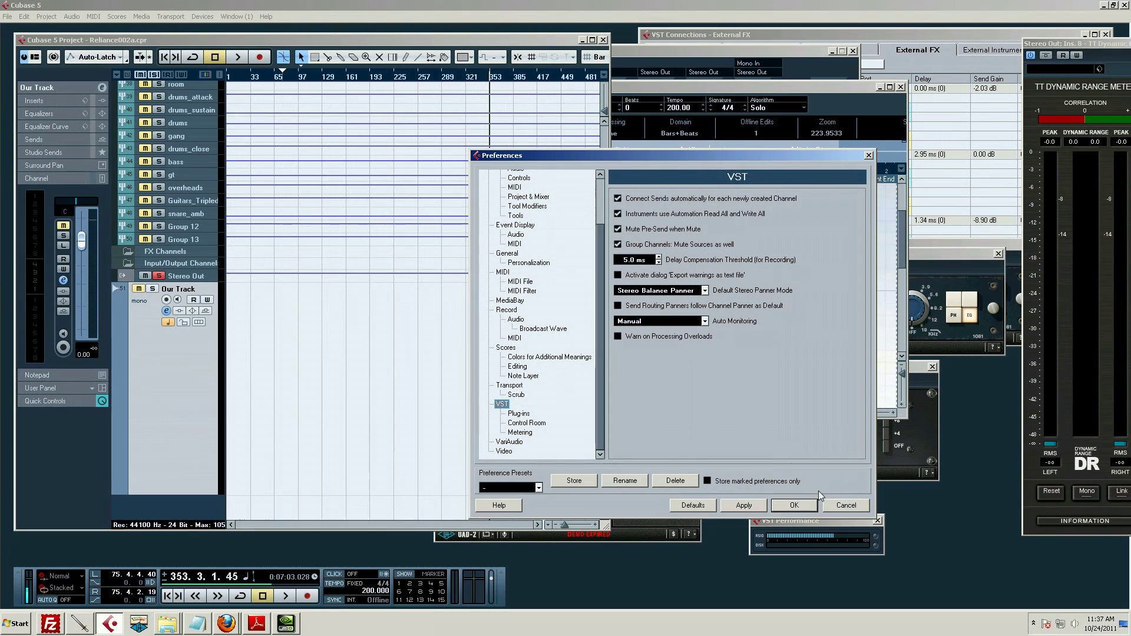
pyautogui.click(846, 506)
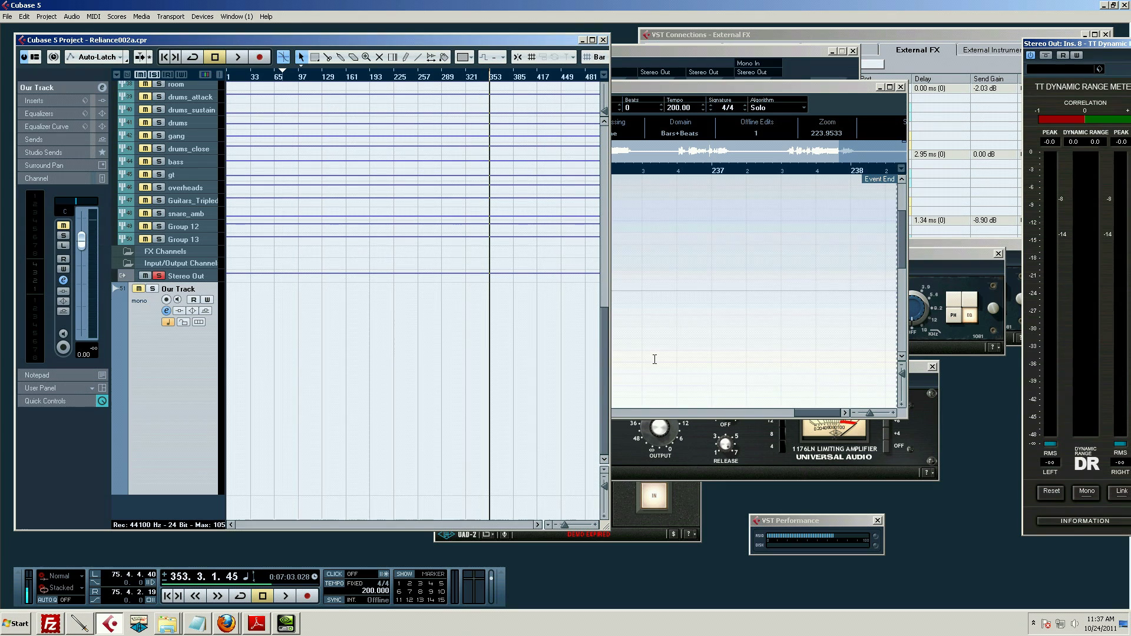
# Step: Insert Guitar Rig 4 in Our Track's third insert slot with the 2 in the Streets preset and close the channel settings
pyautogui.click(178, 300)
pyautogui.click(177, 300)
pyautogui.click(168, 311)
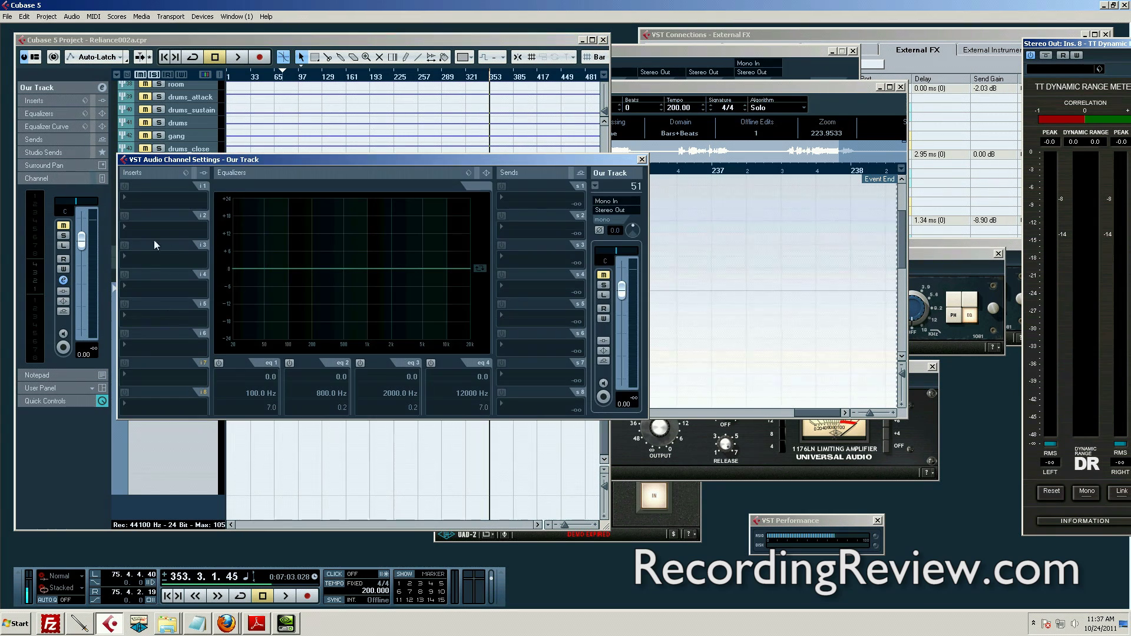
pyautogui.click(141, 263)
pyautogui.moveTo(205, 389)
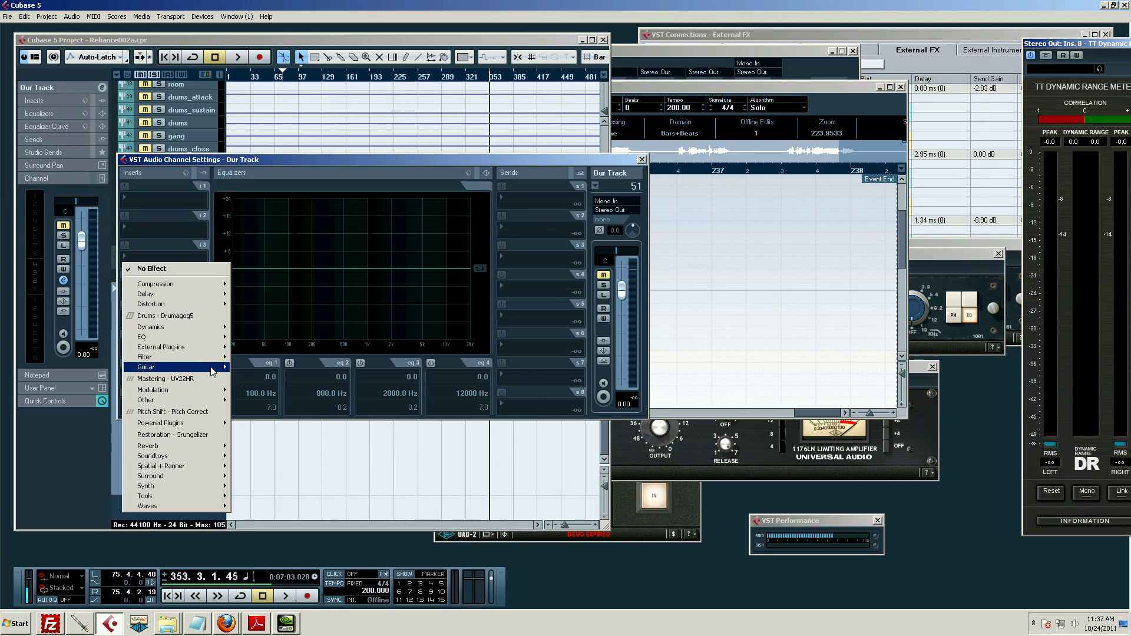
pyautogui.click(255, 370)
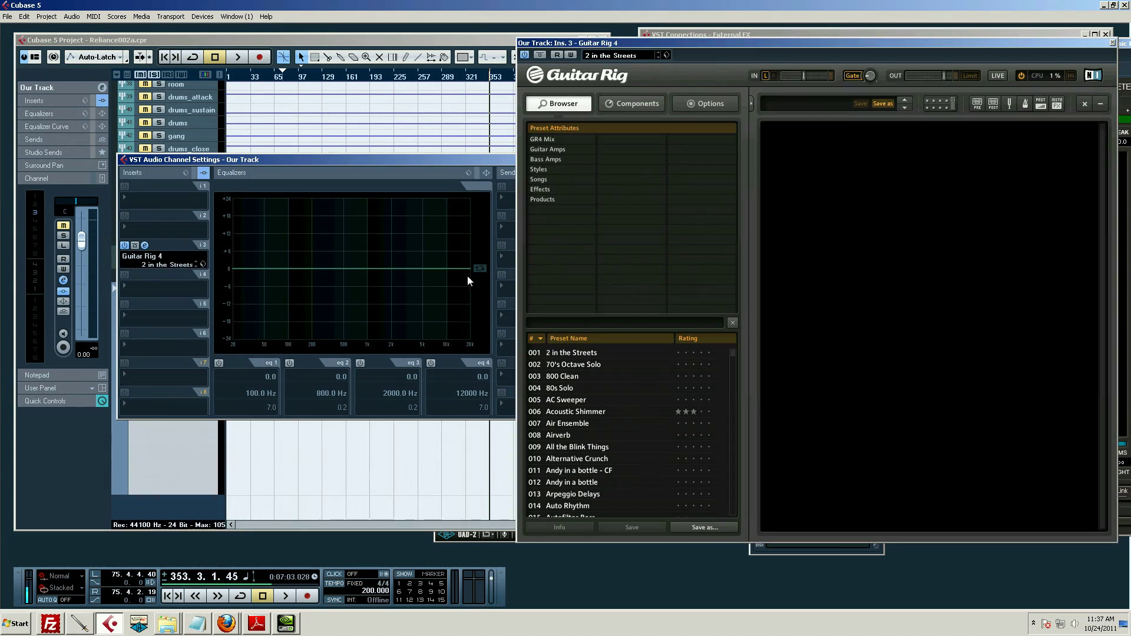
pyautogui.click(554, 352)
pyautogui.moveTo(504, 161); pyautogui.dragTo(395, 169)
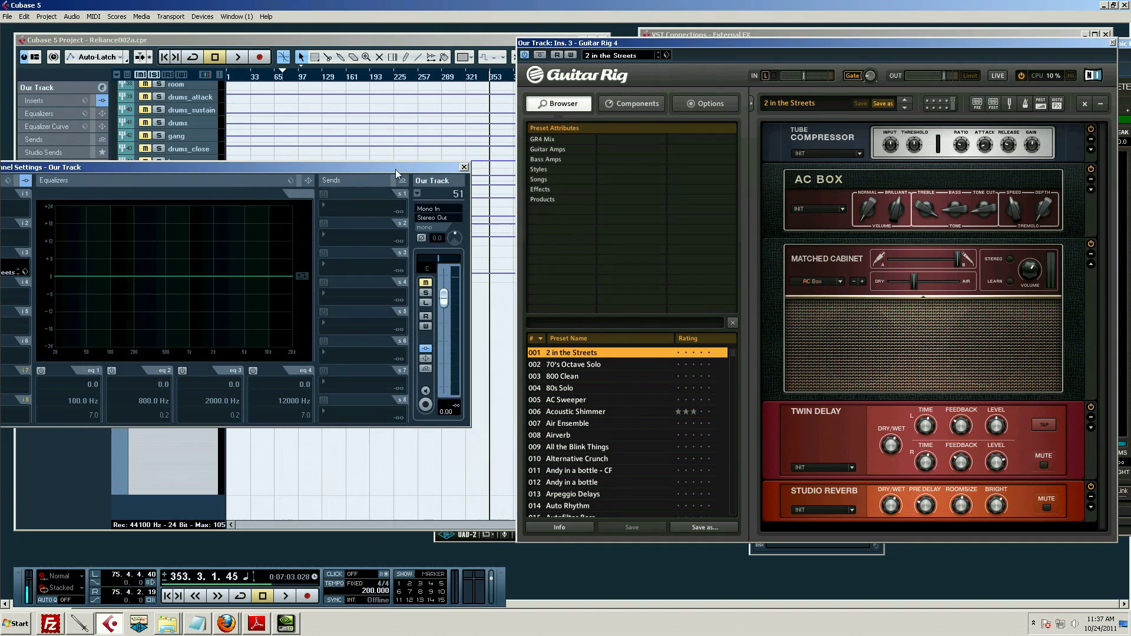
pyautogui.click(464, 167)
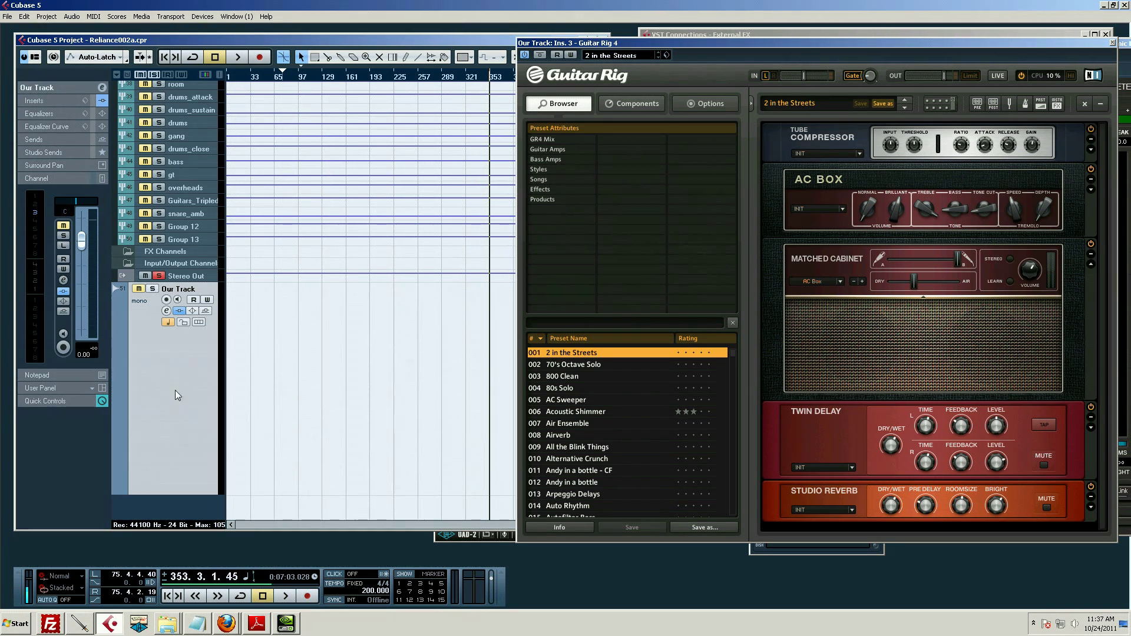
# Step: Solo Our Track with input monitoring enabled, and show the mixer in place of the Guitar Rig window
pyautogui.click(152, 288)
pyautogui.click(178, 300)
pyautogui.press('F3')
pyautogui.click(1113, 43)
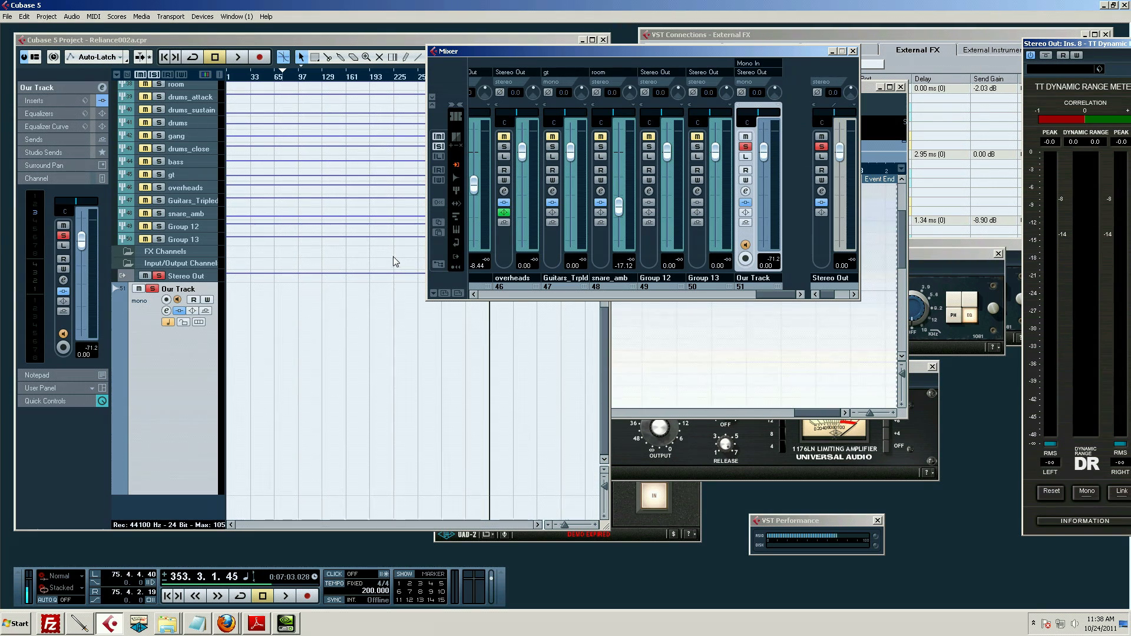
# Step: Examine the Hammerfall DSP settings and the HDSP Mixer levels, then return to Cubase and close its mixer
pyautogui.click(1034, 624)
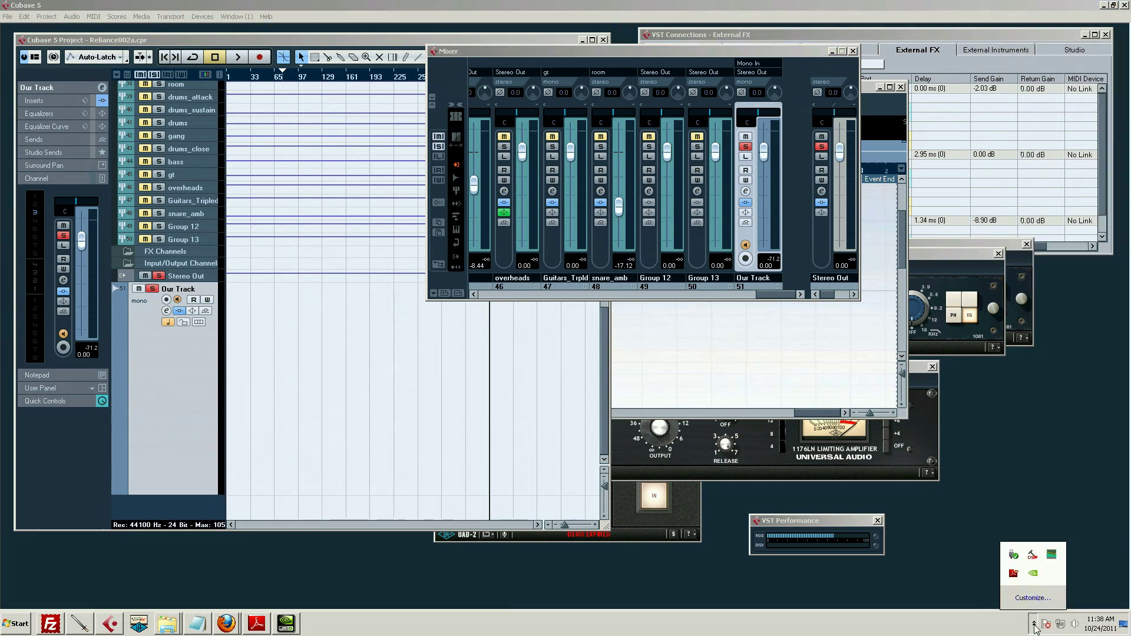
pyautogui.click(1033, 557)
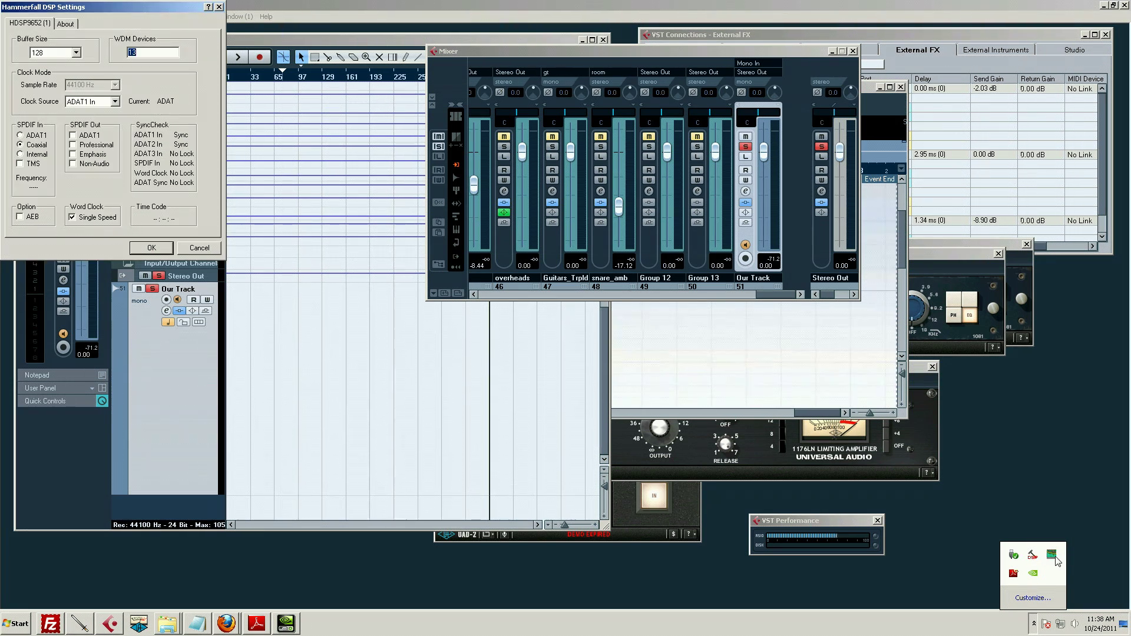
pyautogui.click(1052, 556)
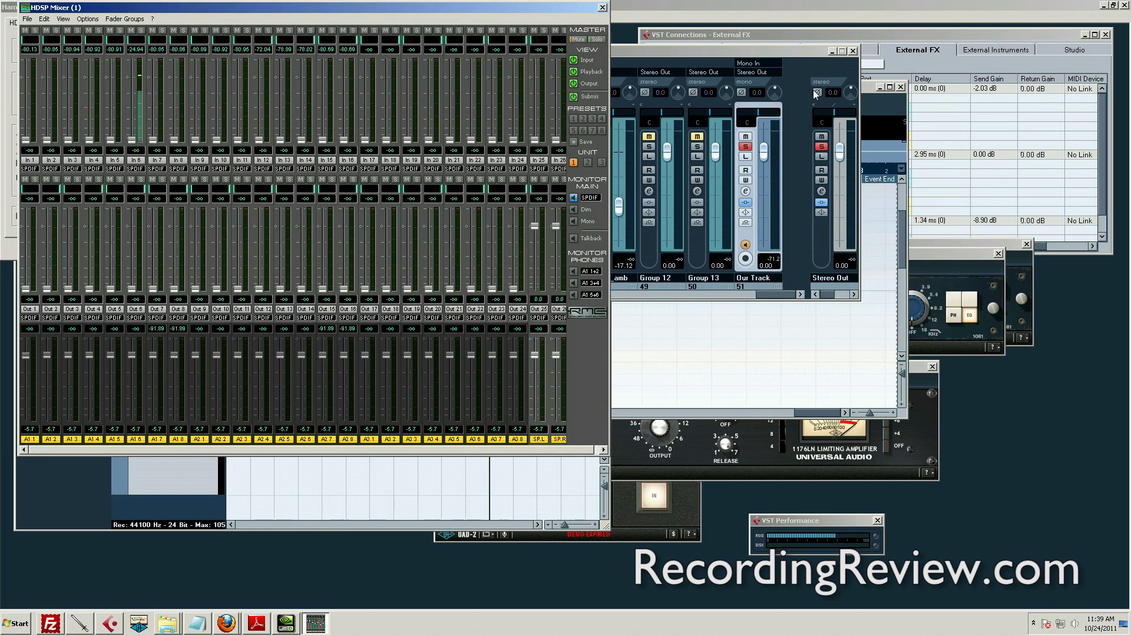
pyautogui.click(650, 51)
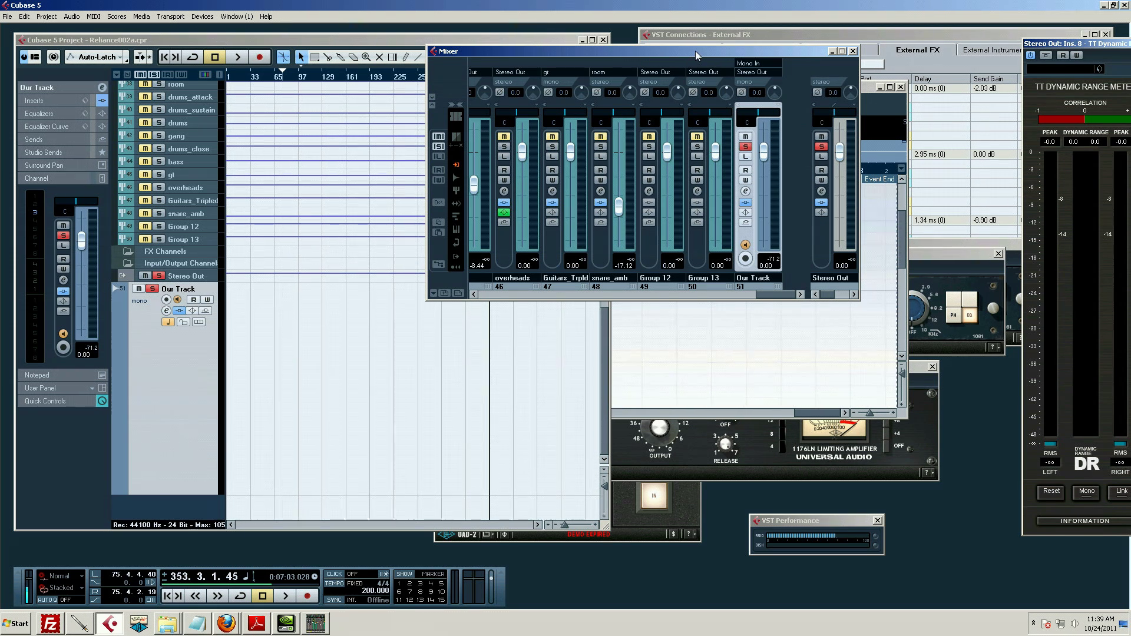
pyautogui.click(853, 51)
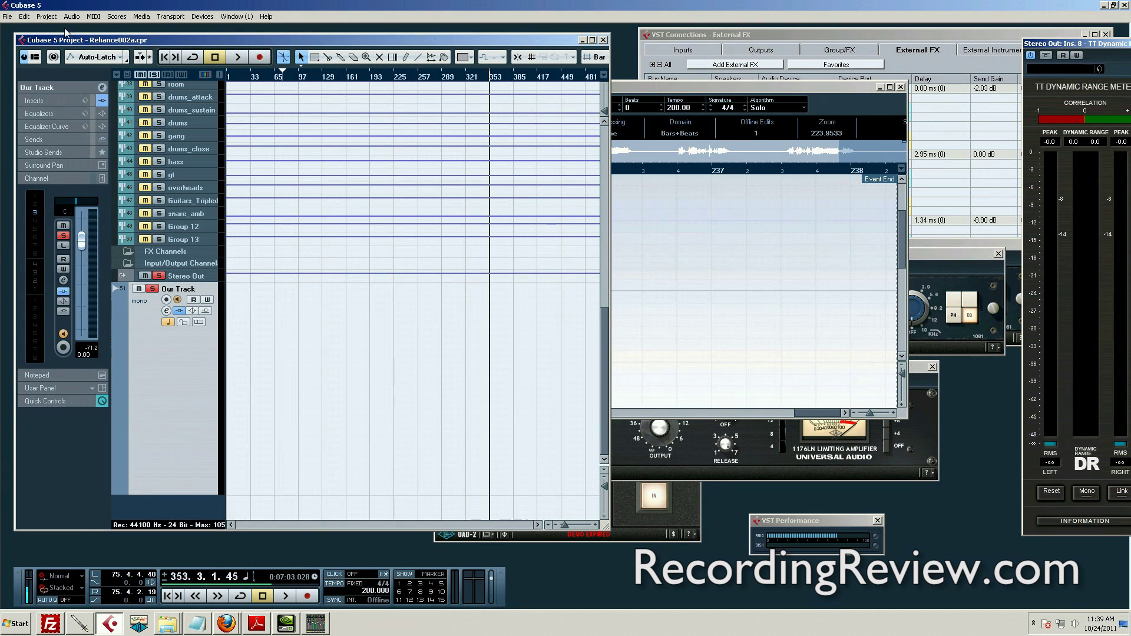
# Step: Set the VST Auto Monitoring preference to While Record Enabled and record-enable Our Track
pyautogui.click(8, 17)
pyautogui.click(31, 220)
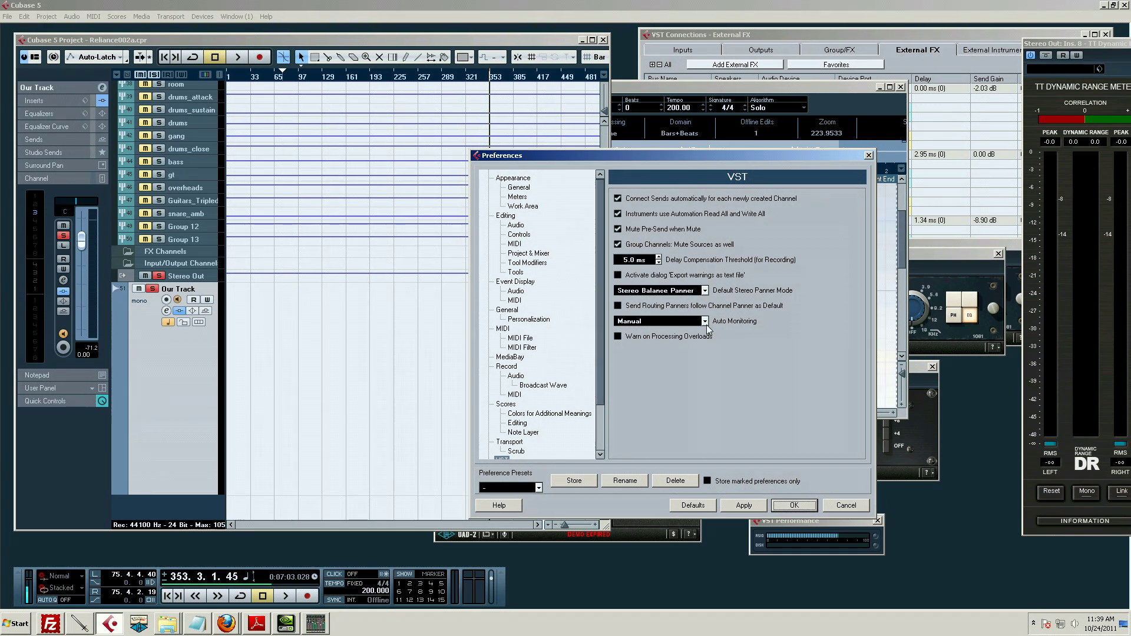
pyautogui.click(705, 322)
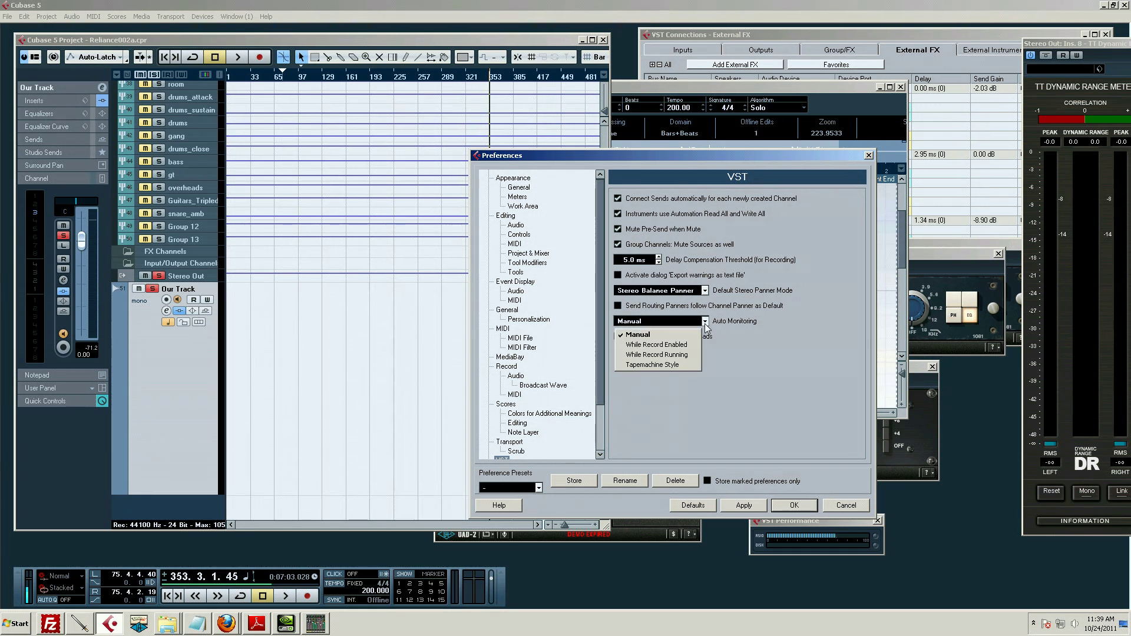
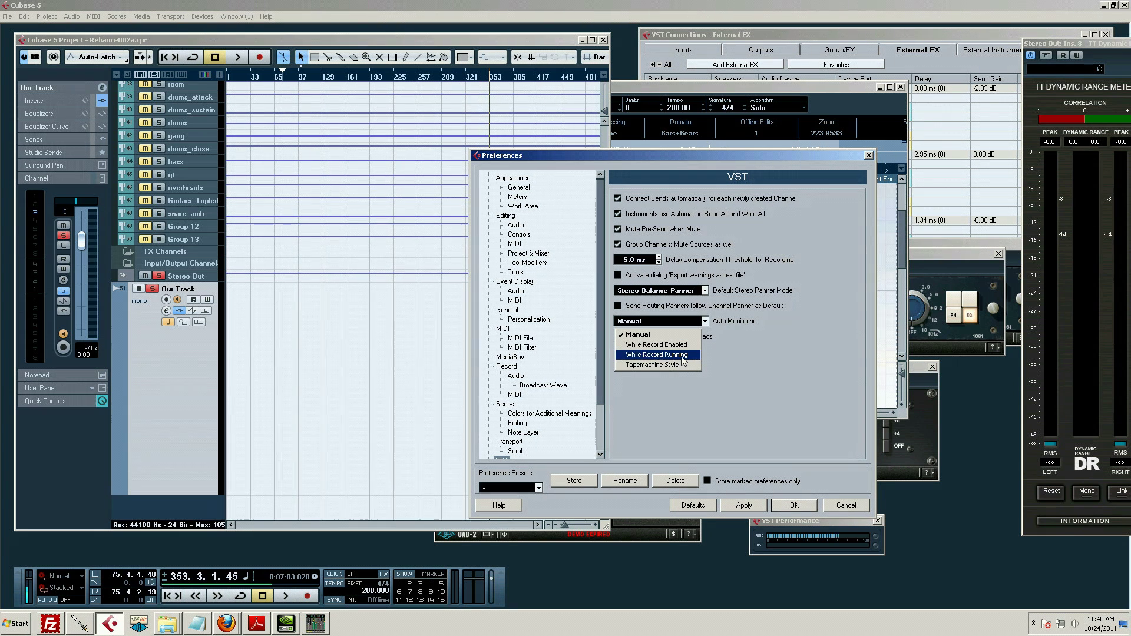
pyautogui.click(151, 348)
pyautogui.click(182, 299)
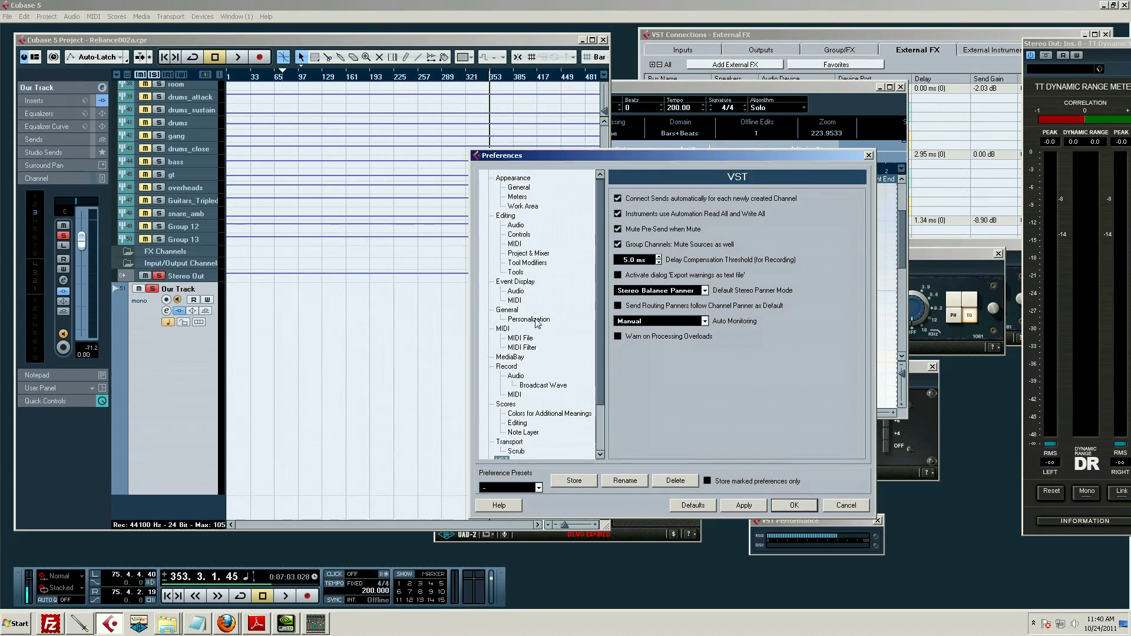
pyautogui.click(689, 322)
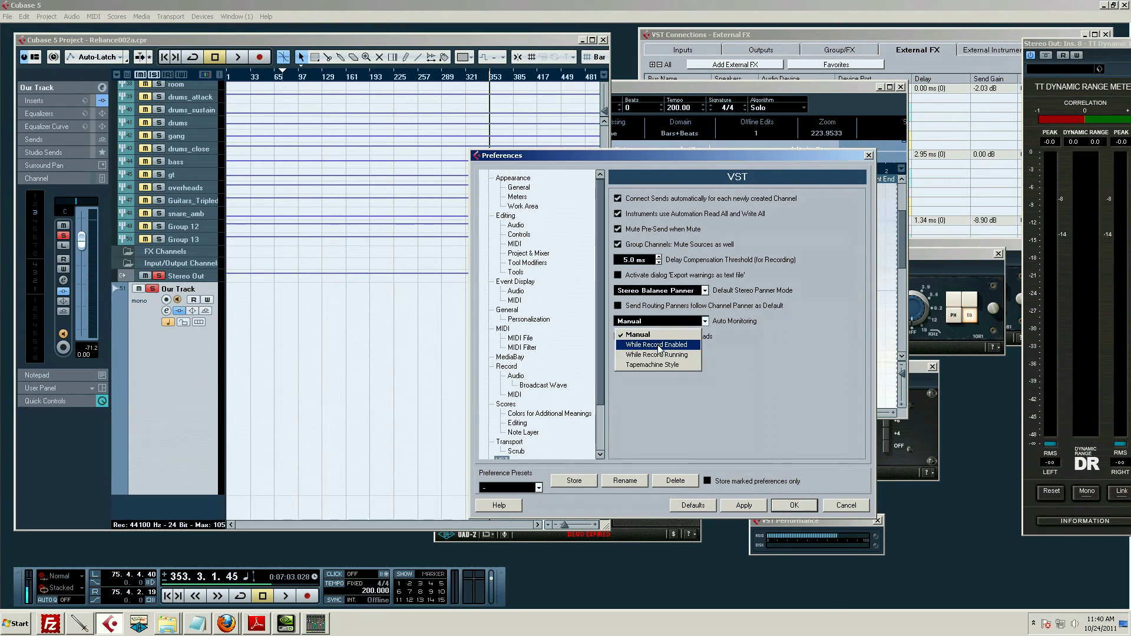
pyautogui.click(656, 345)
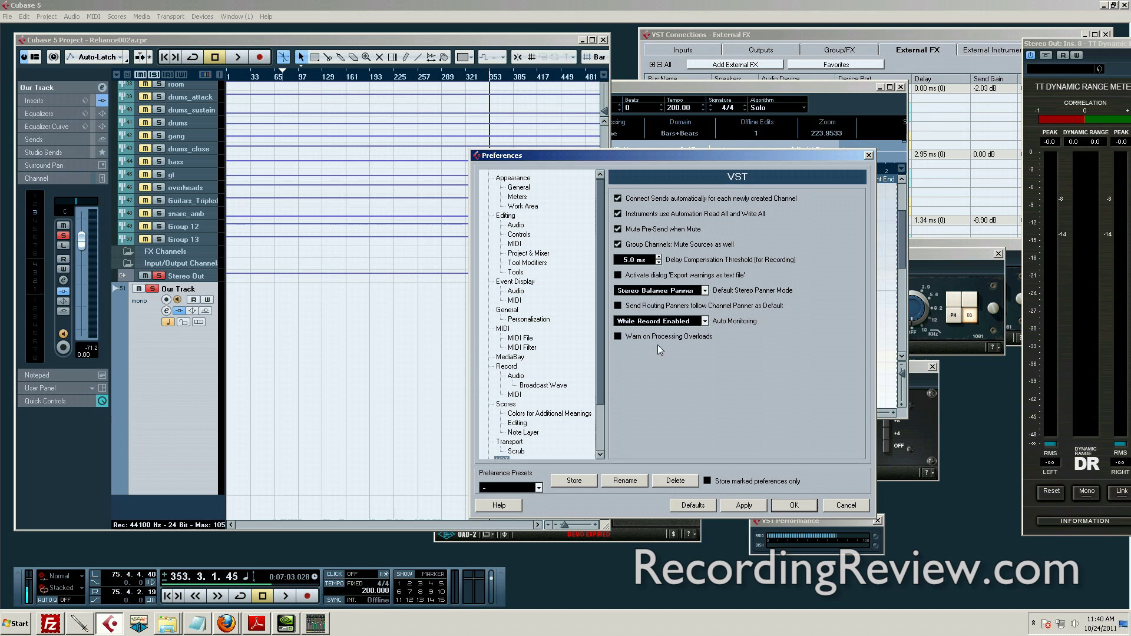
pyautogui.click(799, 505)
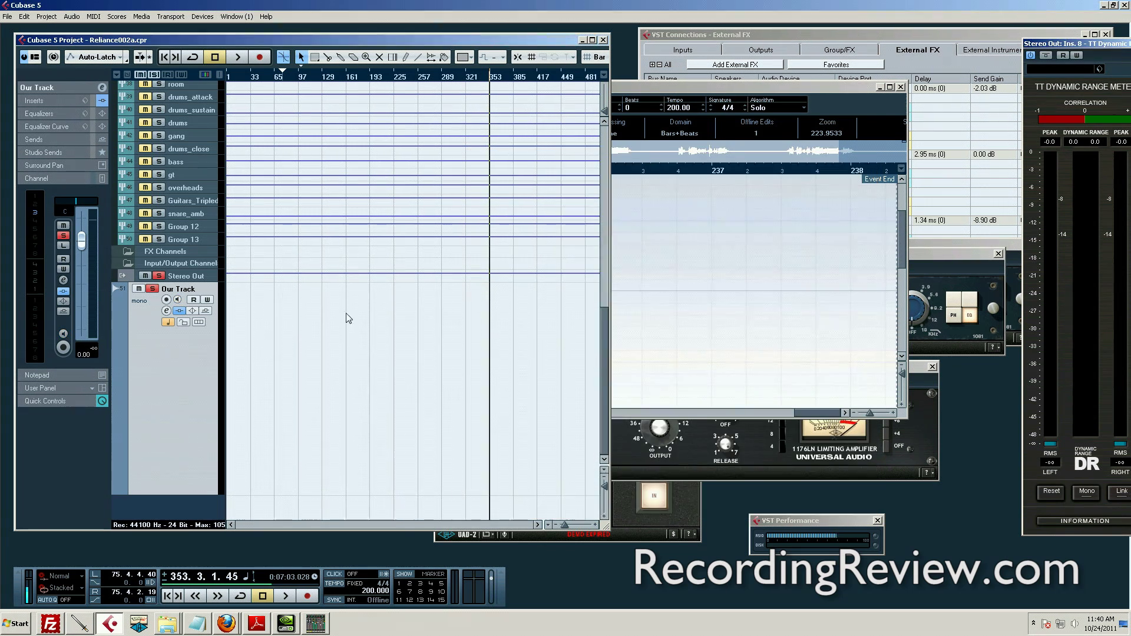
pyautogui.click(167, 300)
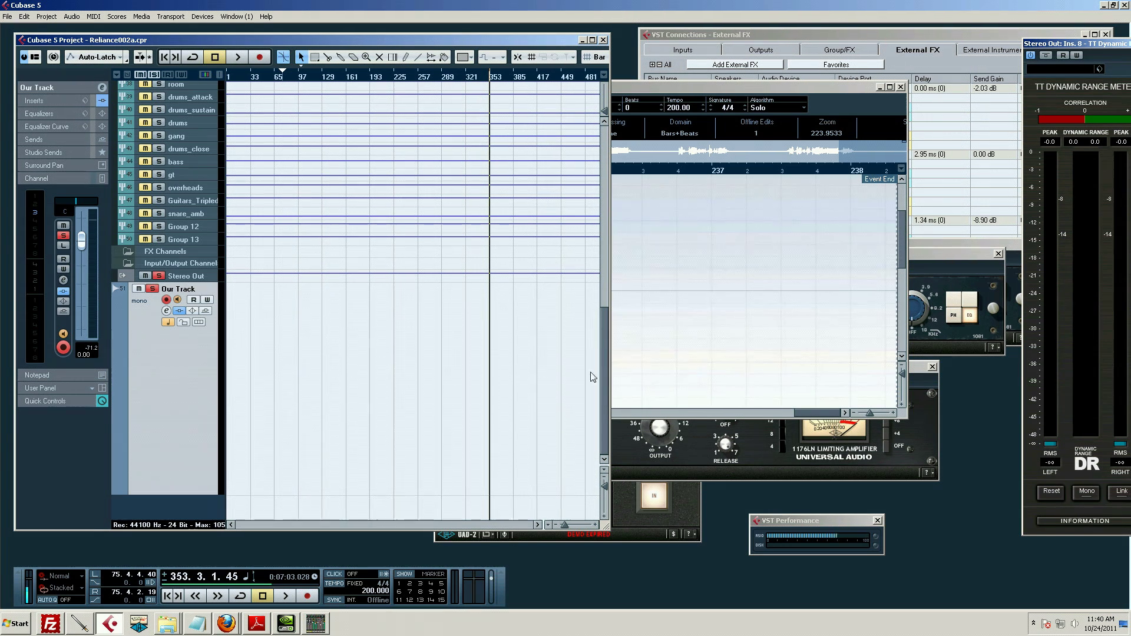
# Step: Move the oh_ride audio event onto Our Track, starting at about bar 250, and place the playback cursor inside it at about bar 265
pyautogui.scroll(8, 592, 377)
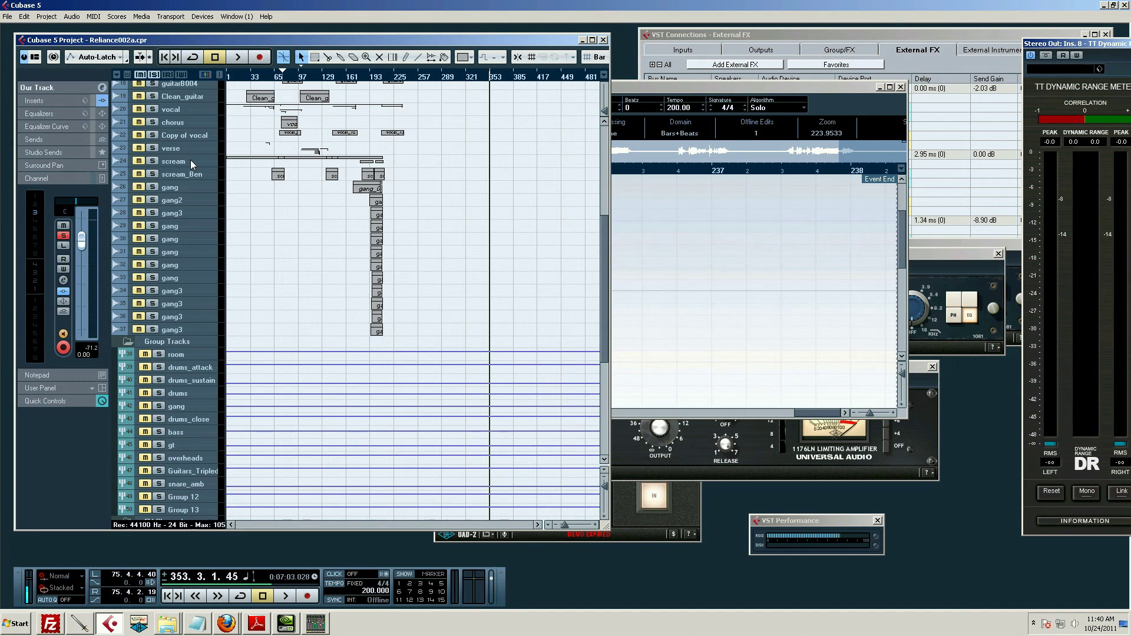
pyautogui.scroll(6, 190, 160)
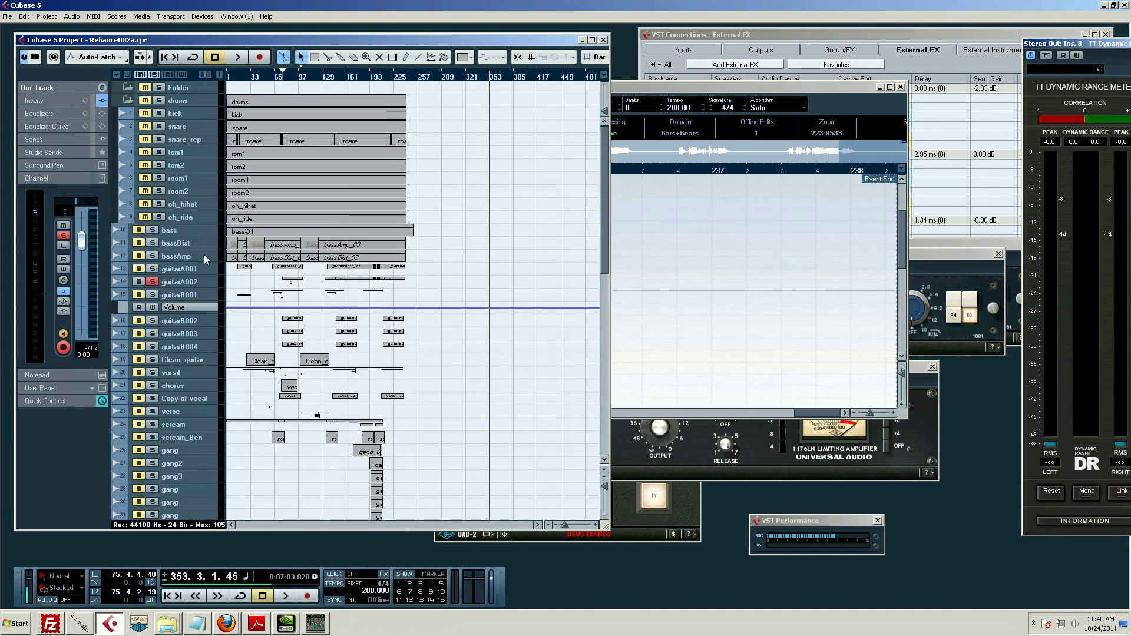
pyautogui.moveTo(199, 211); pyautogui.dragTo(230, 324)
pyautogui.scroll(-10, 419, 303)
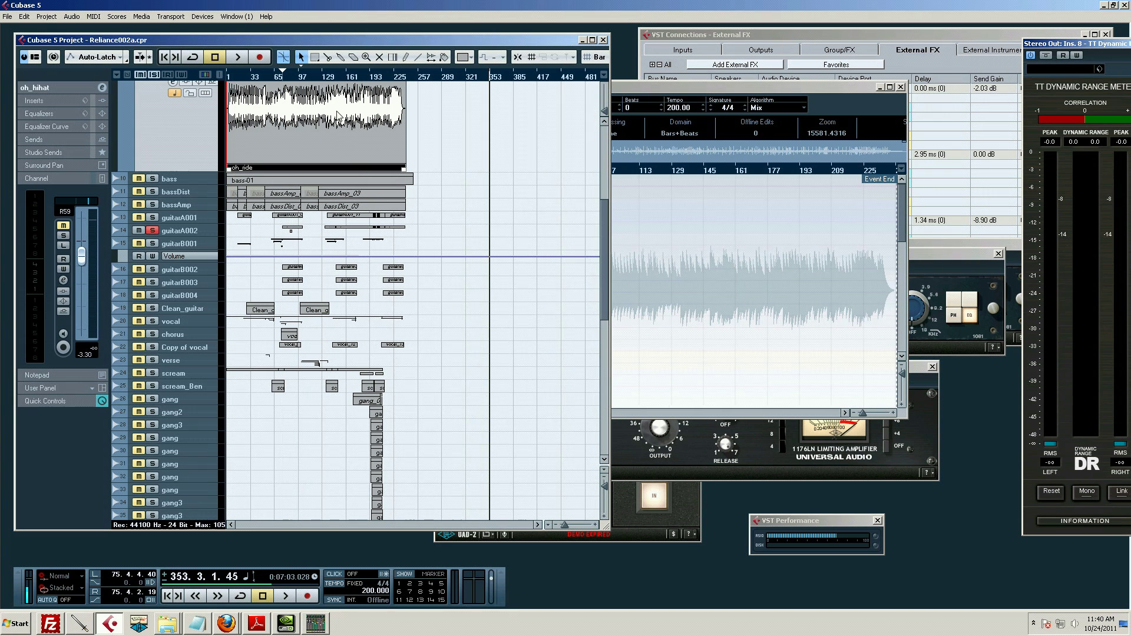
pyautogui.moveTo(338, 116); pyautogui.dragTo(539, 389)
pyautogui.click(198, 383)
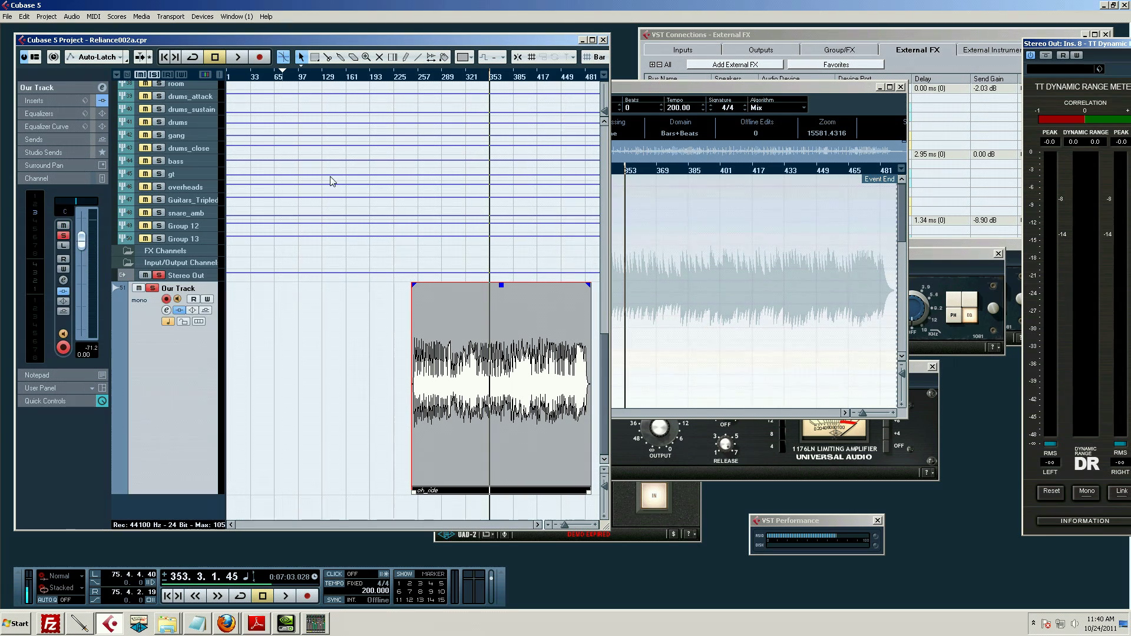
pyautogui.click(424, 77)
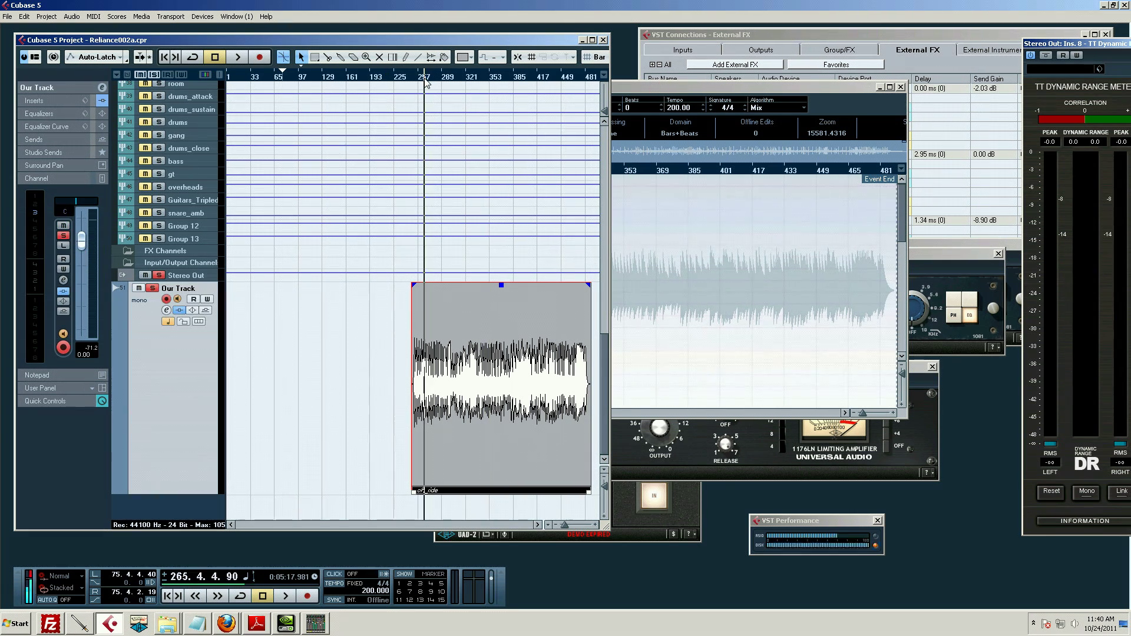
# Step: Play the oh_ride event with Our Track record-enabled, turn off its record enable during playback, and stop the transport
pyautogui.press('space')
pyautogui.press('space')
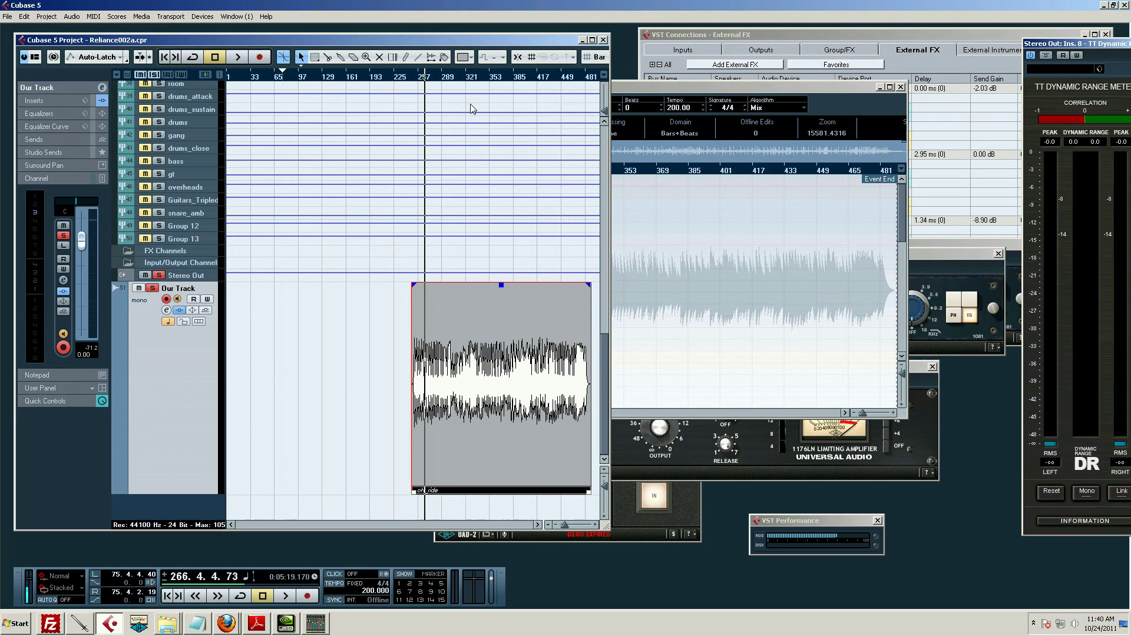
pyautogui.press('space')
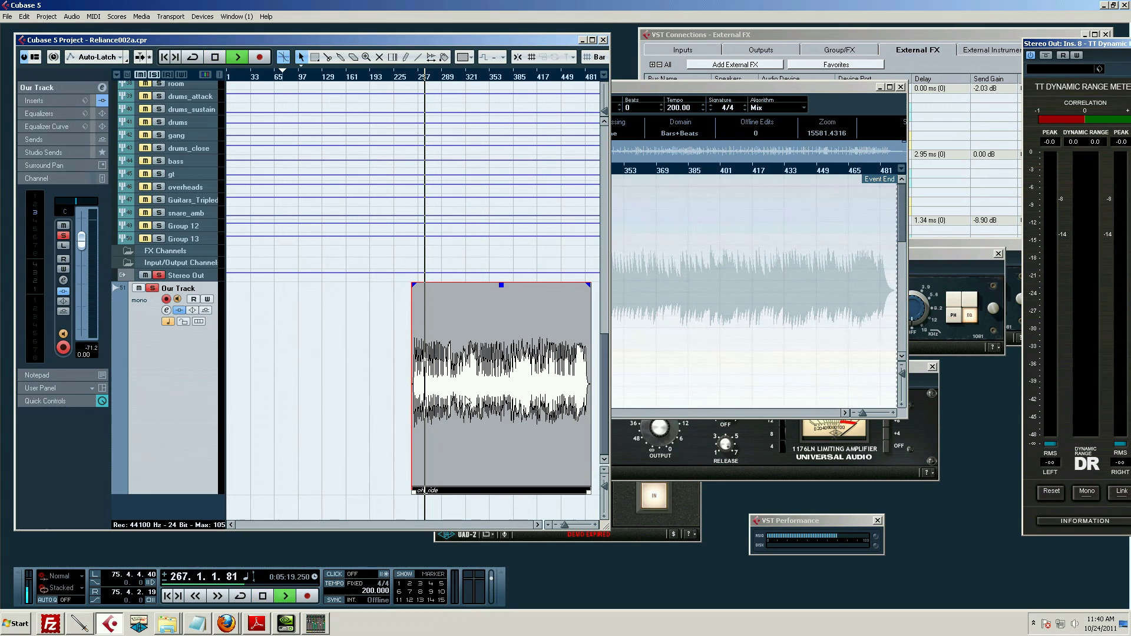
pyautogui.click(166, 298)
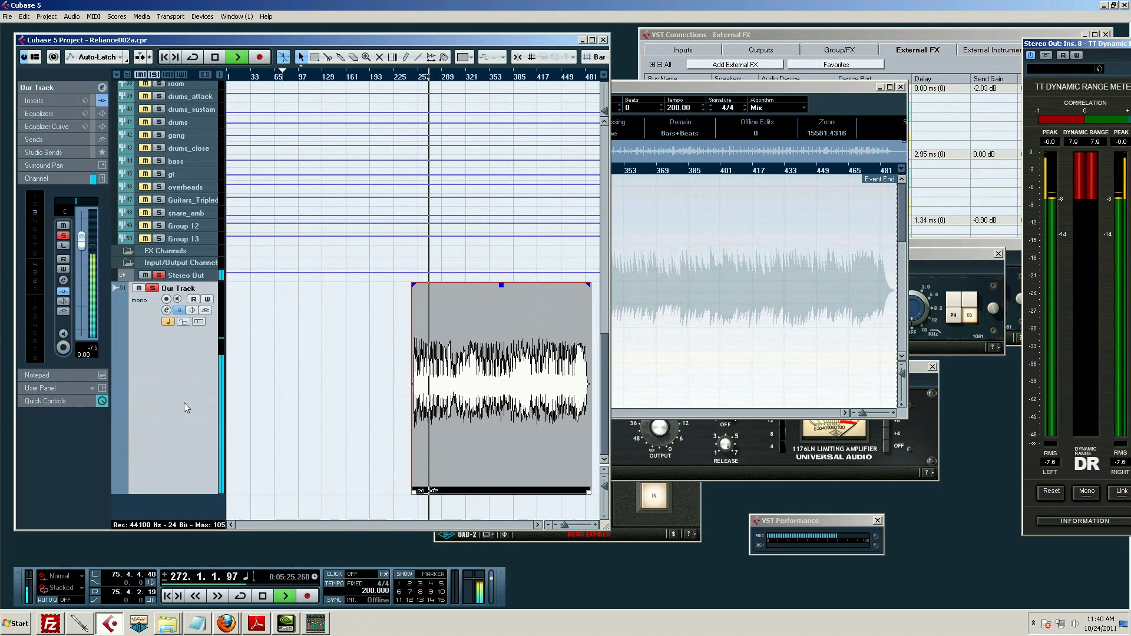
pyautogui.press('space')
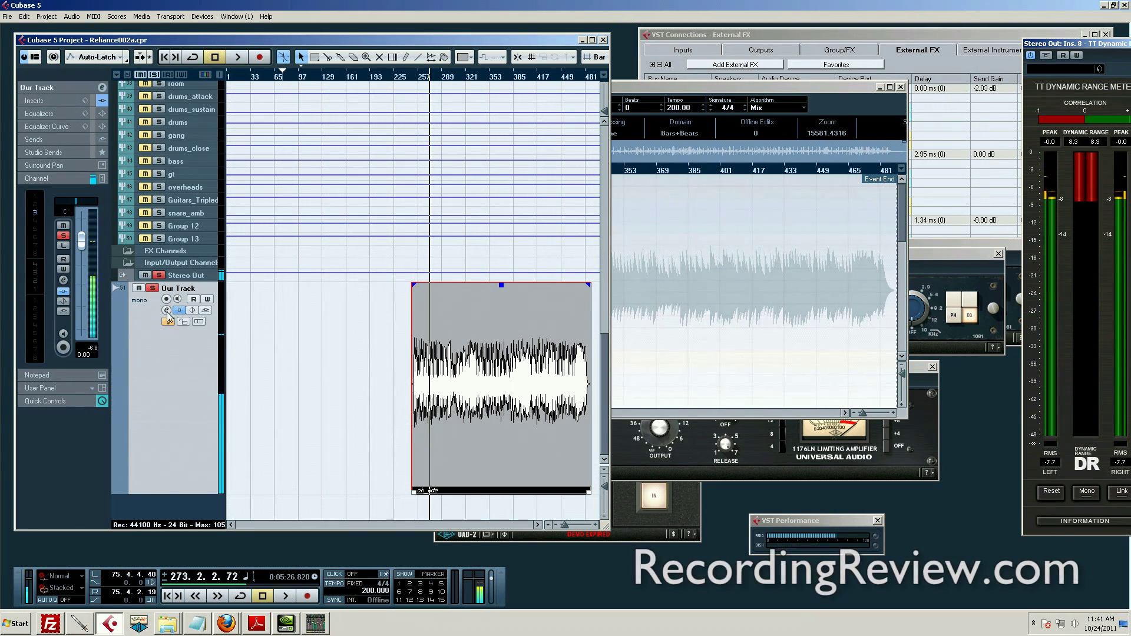
pyautogui.click(167, 309)
pyautogui.moveTo(144, 165); pyautogui.dragTo(592, 195)
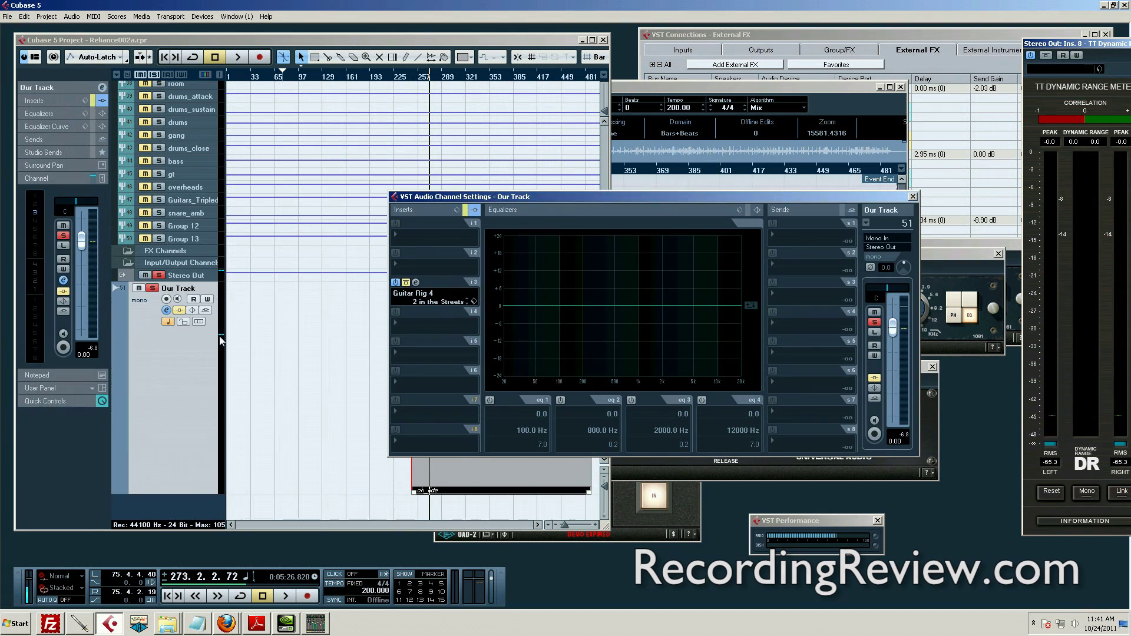
pyautogui.click(242, 332)
# Step: Start playback, lower Our Track's volume to -1.02 dB, record-enable the track while it plays, and stop the transport
pyautogui.press('space')
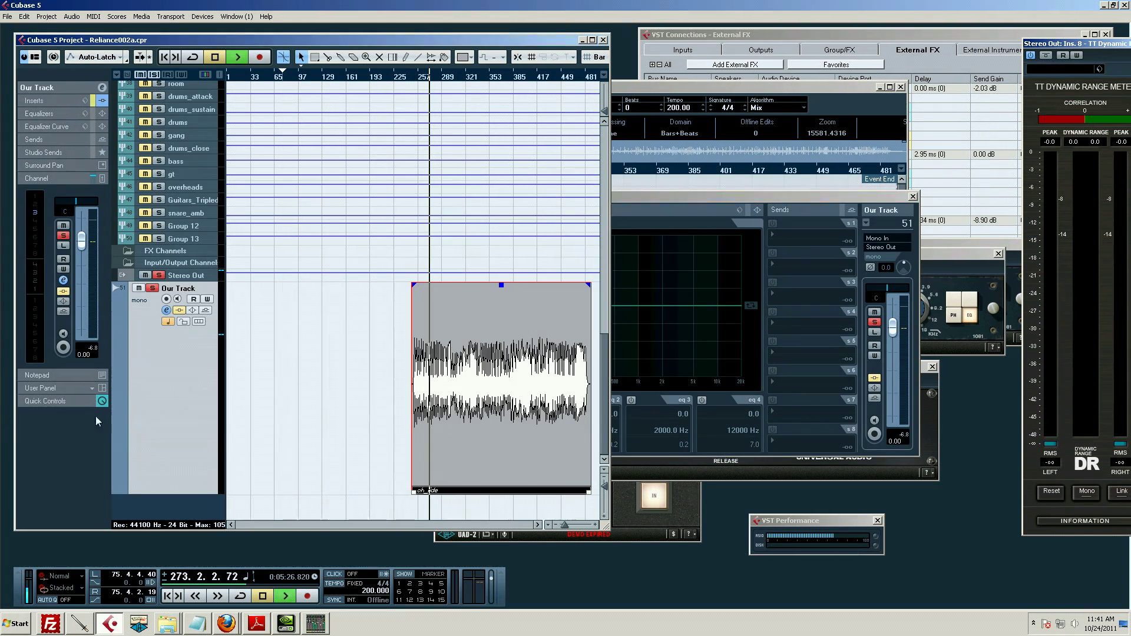
pyautogui.moveTo(81, 241); pyautogui.dragTo(82, 251)
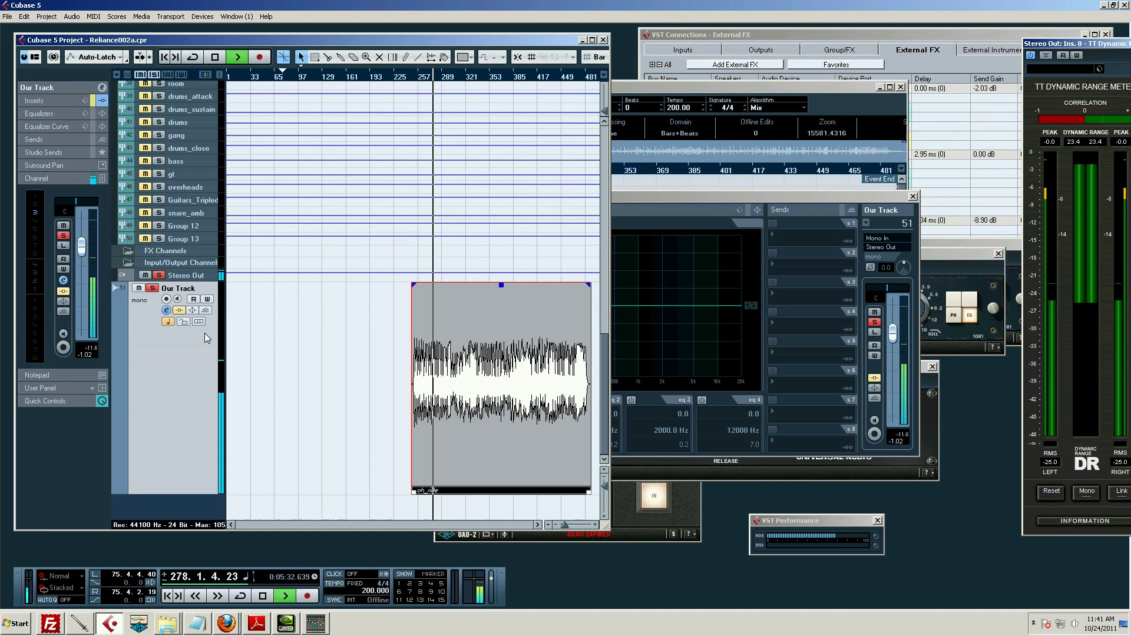
pyautogui.click(166, 299)
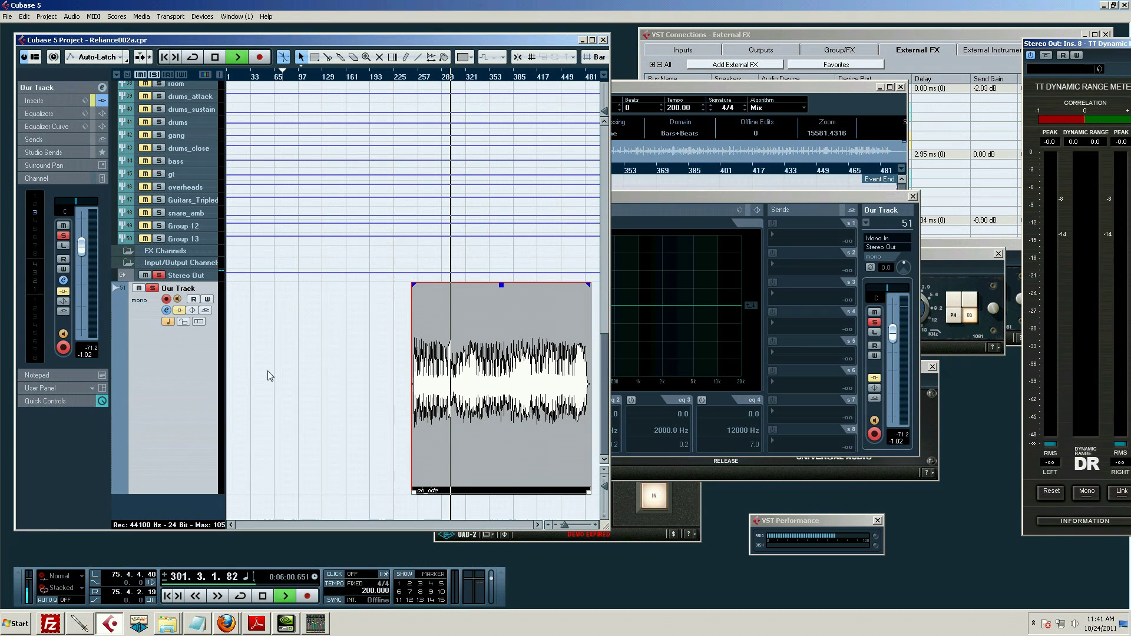
pyautogui.press('space')
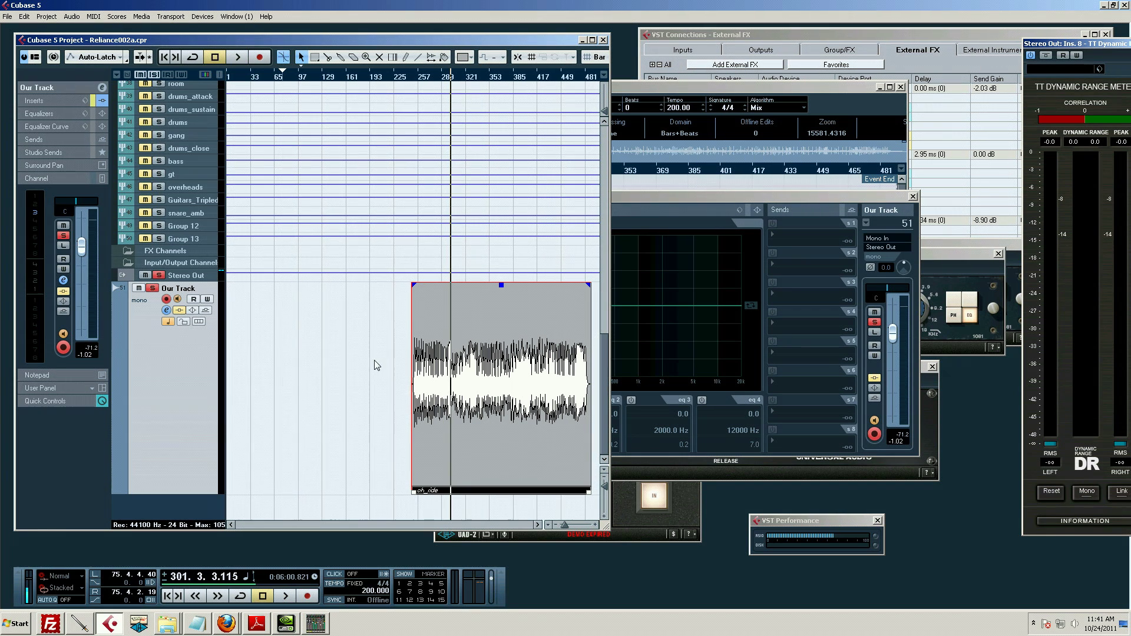
# Step: Set the VST Auto Monitoring preference to While Record Running
pyautogui.click(8, 16)
pyautogui.moveTo(65, 246)
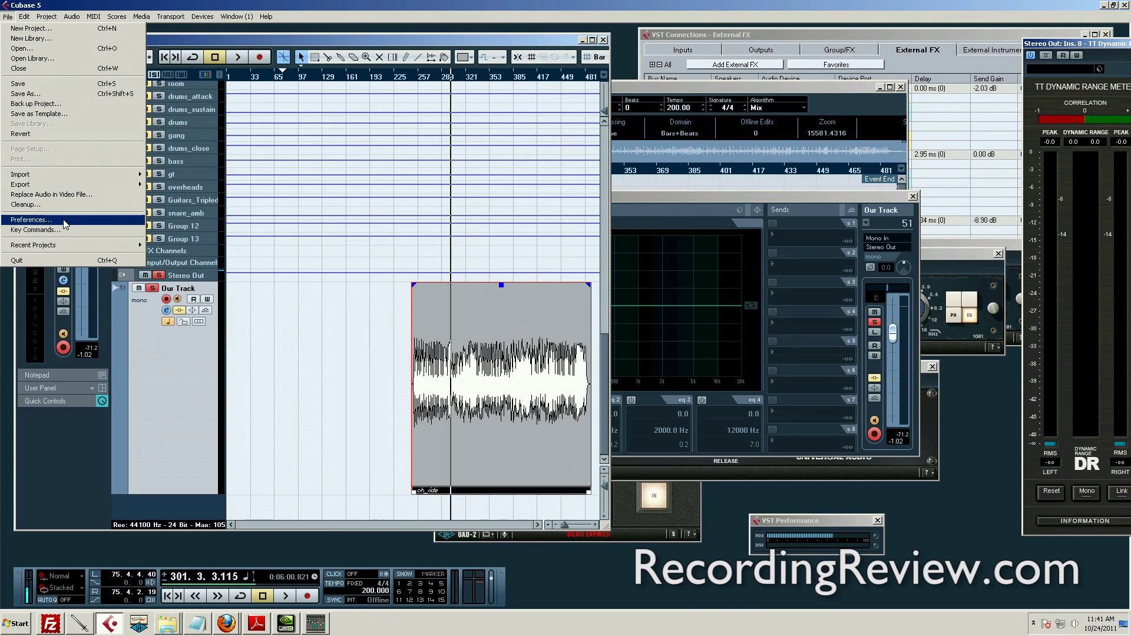
pyautogui.click(65, 222)
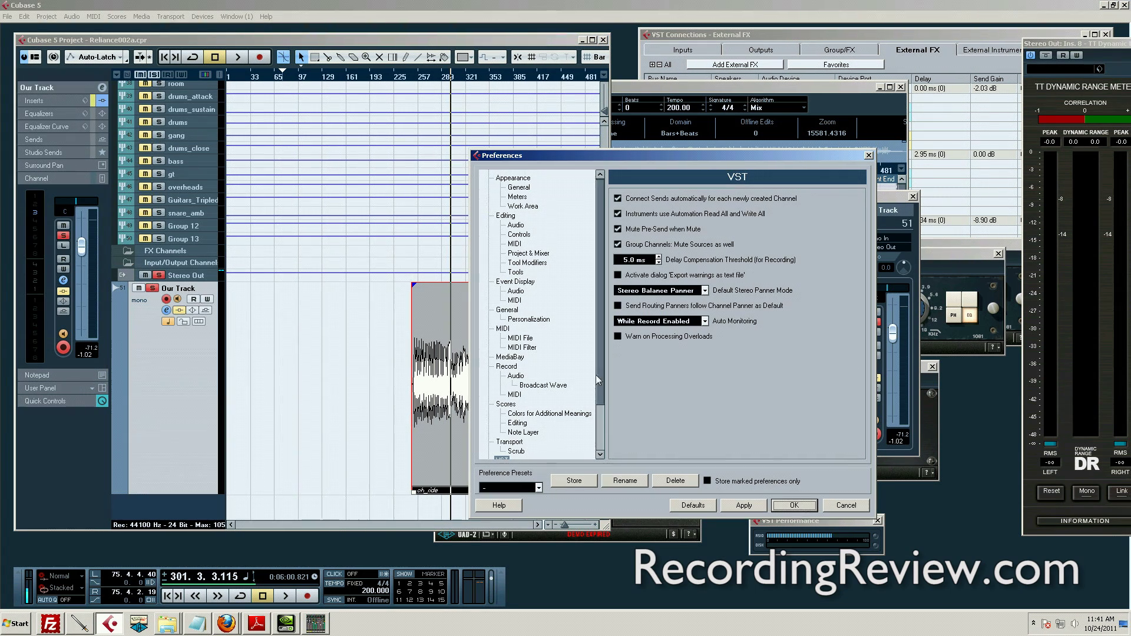
pyautogui.scroll(-2, 597, 377)
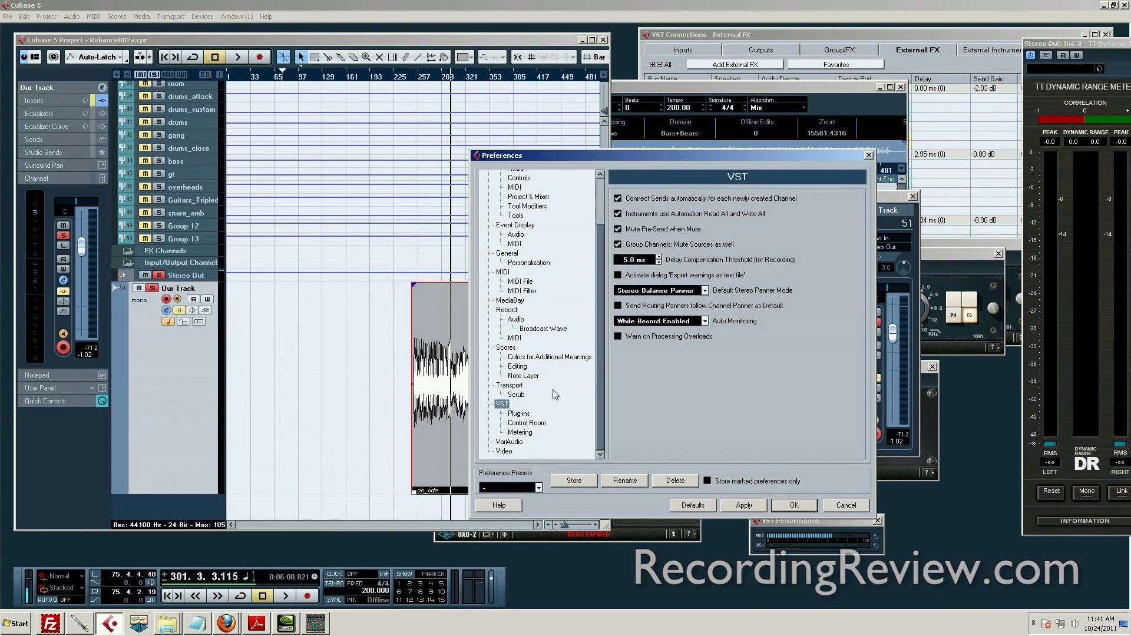
pyautogui.click(696, 322)
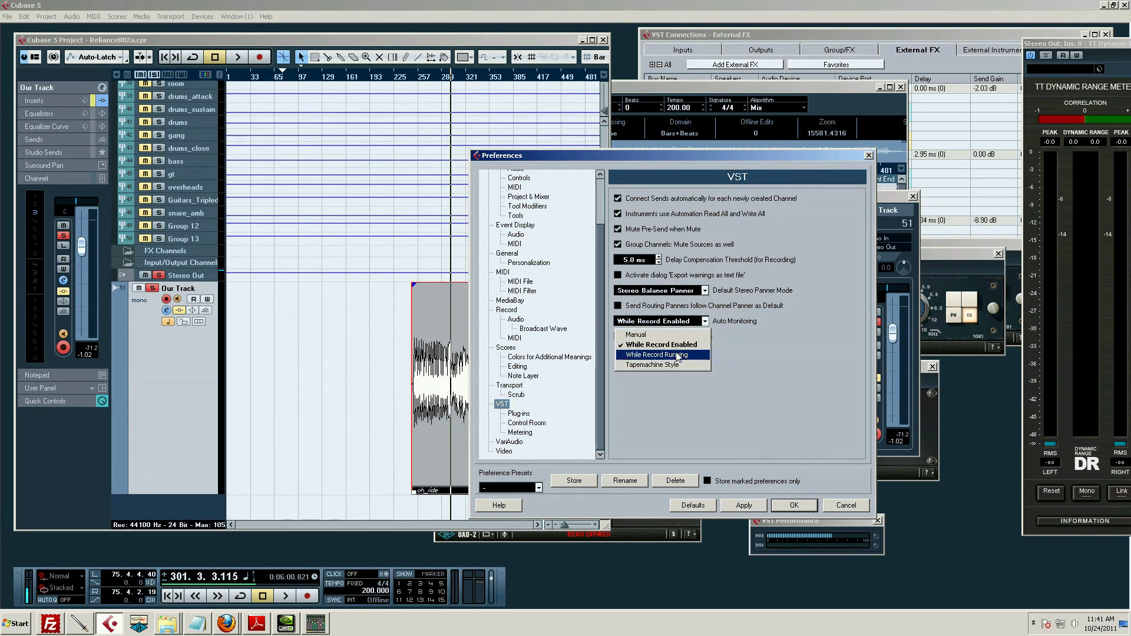
pyautogui.click(678, 355)
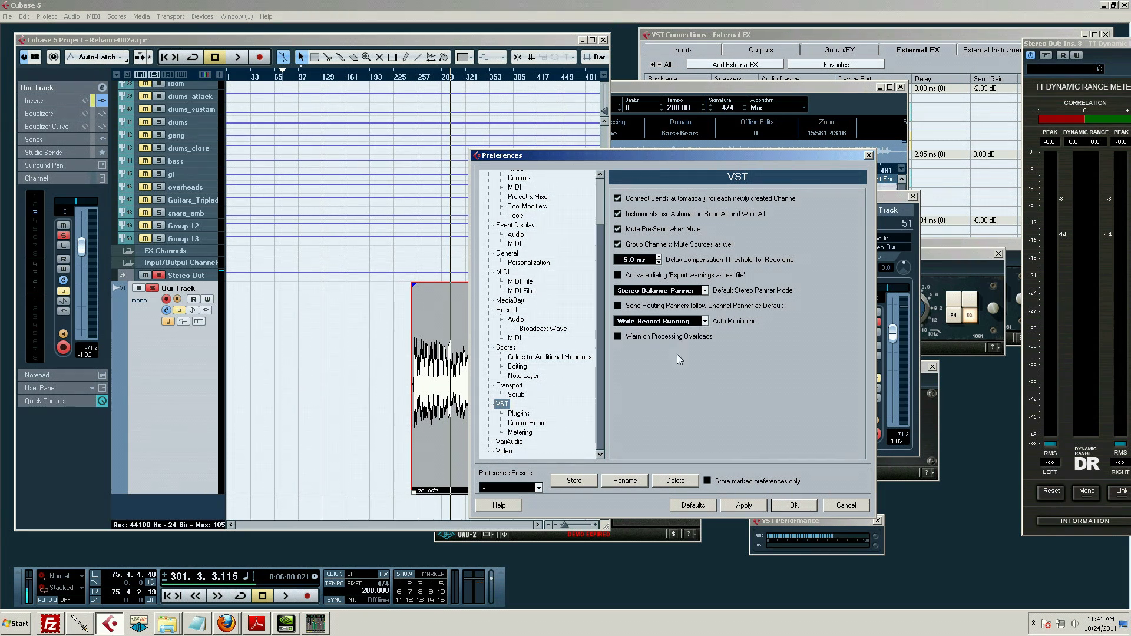
pyautogui.click(780, 509)
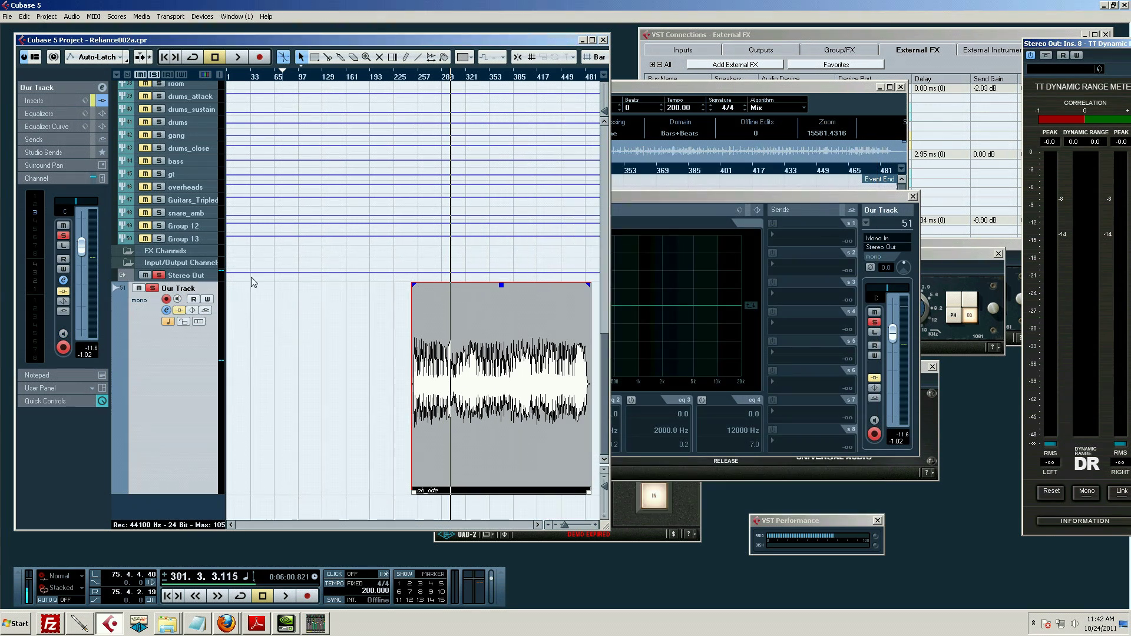
# Step: Play the oh_ride event from about bar 301, punch in a short recording on record-enabled Our Track, and stop the transport
pyautogui.press('space')
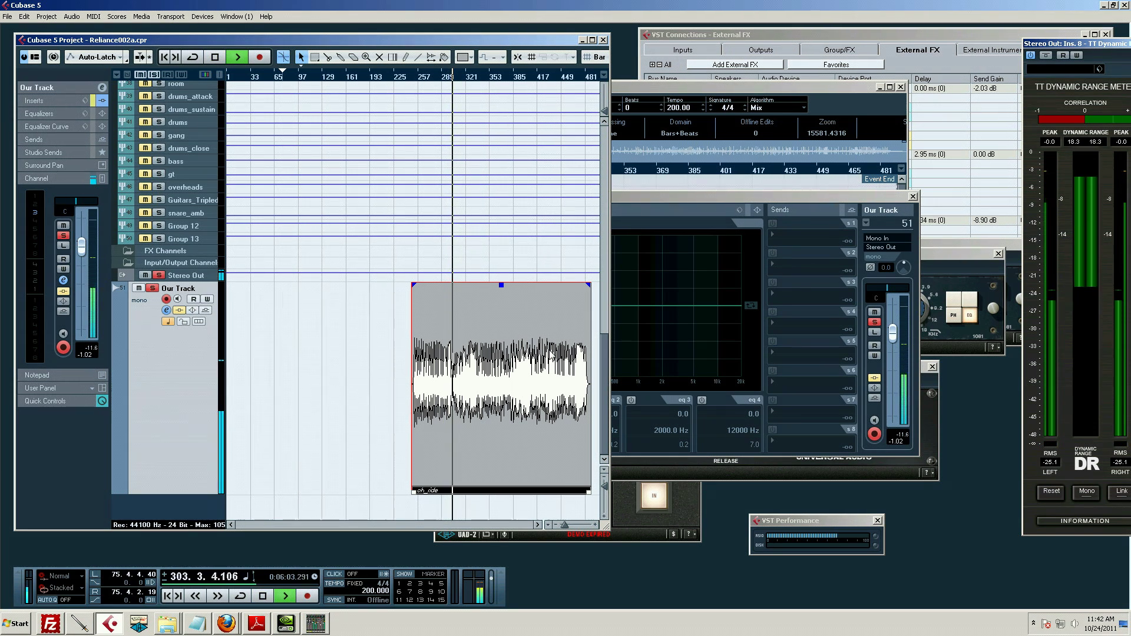
pyautogui.keyDown('ctrl'); pyautogui.click(435, 448); pyautogui.keyUp('ctrl')
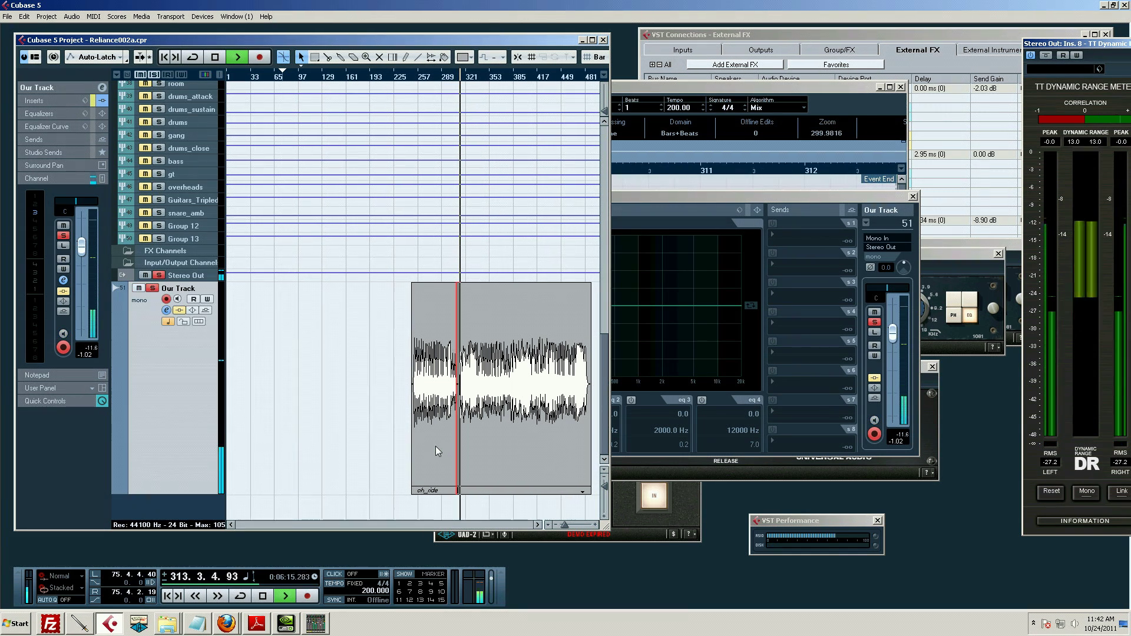
pyautogui.press('space')
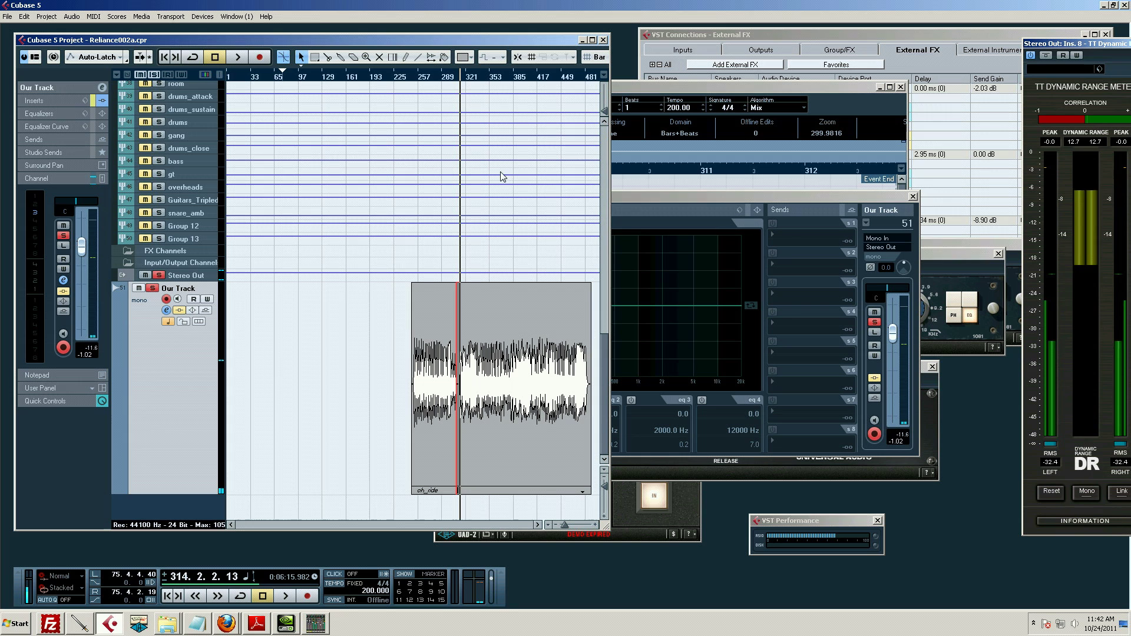
# Step: Place the playback cursor at about bar 304 and erase the short recorded event overlapping oh_ride on Our Track
pyautogui.click(459, 82)
pyautogui.moveTo(459, 83); pyautogui.dragTo(458, 479)
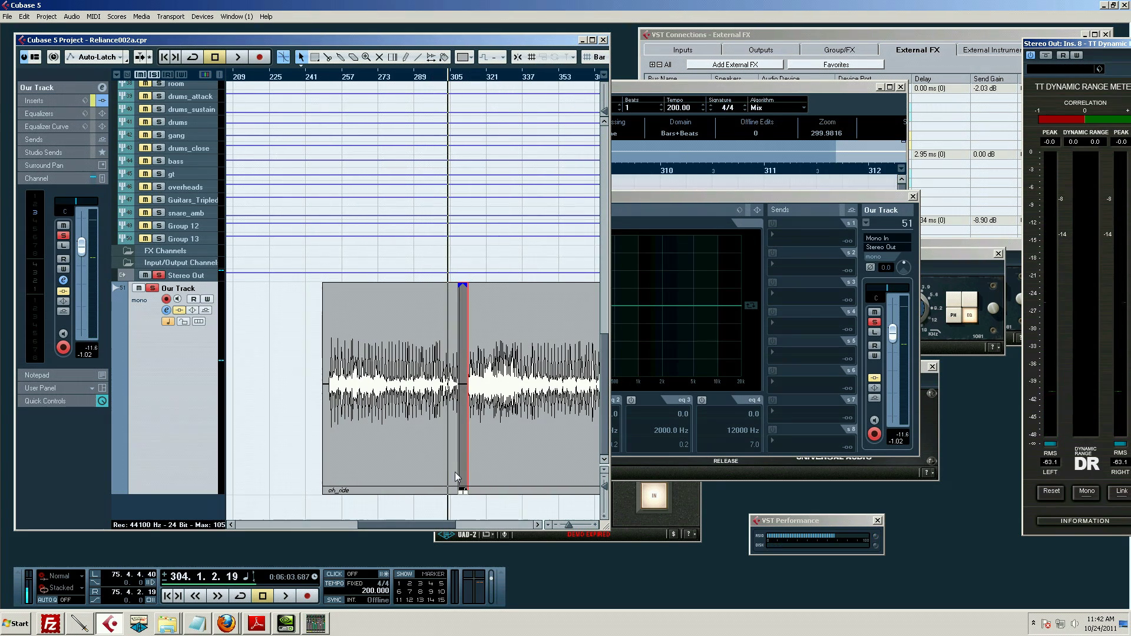
pyautogui.press('5')
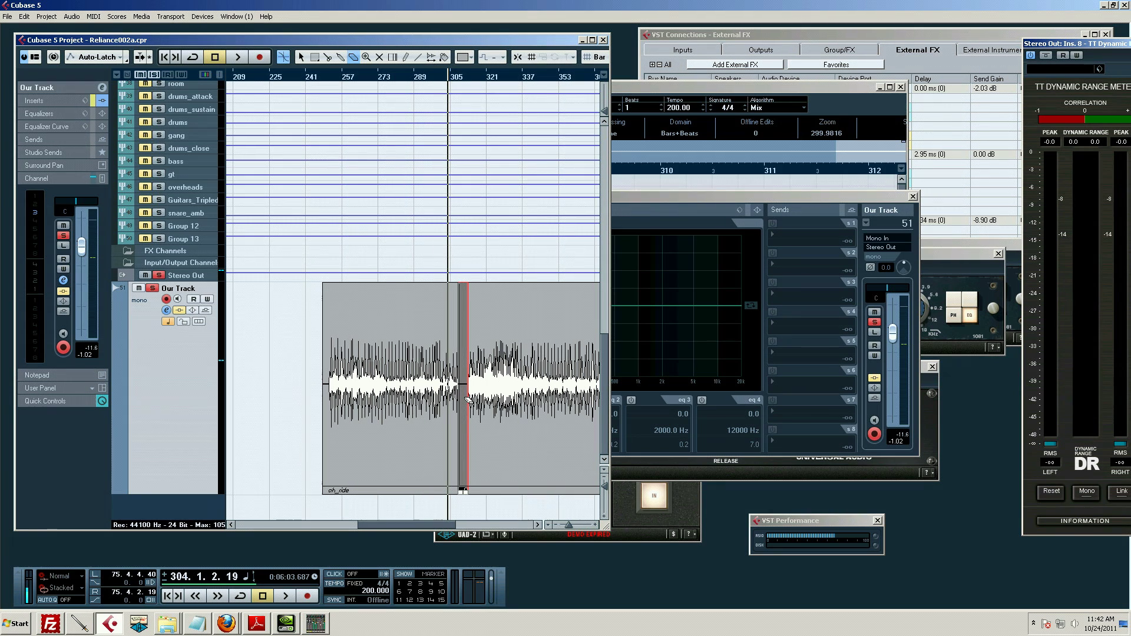
pyautogui.press('Return')
pyautogui.press('1')
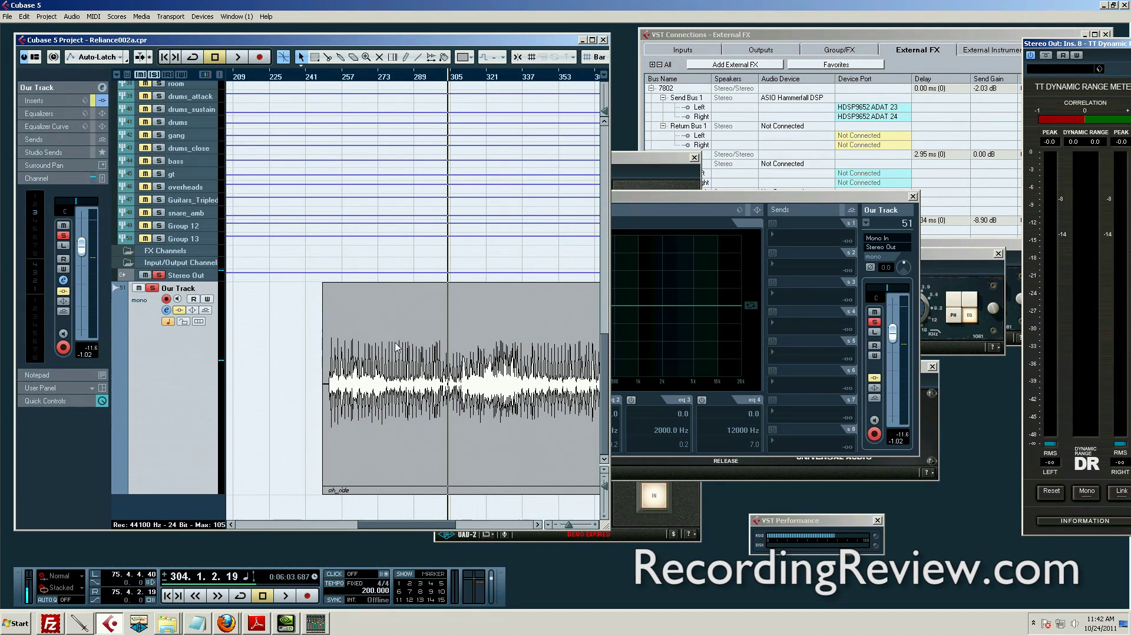